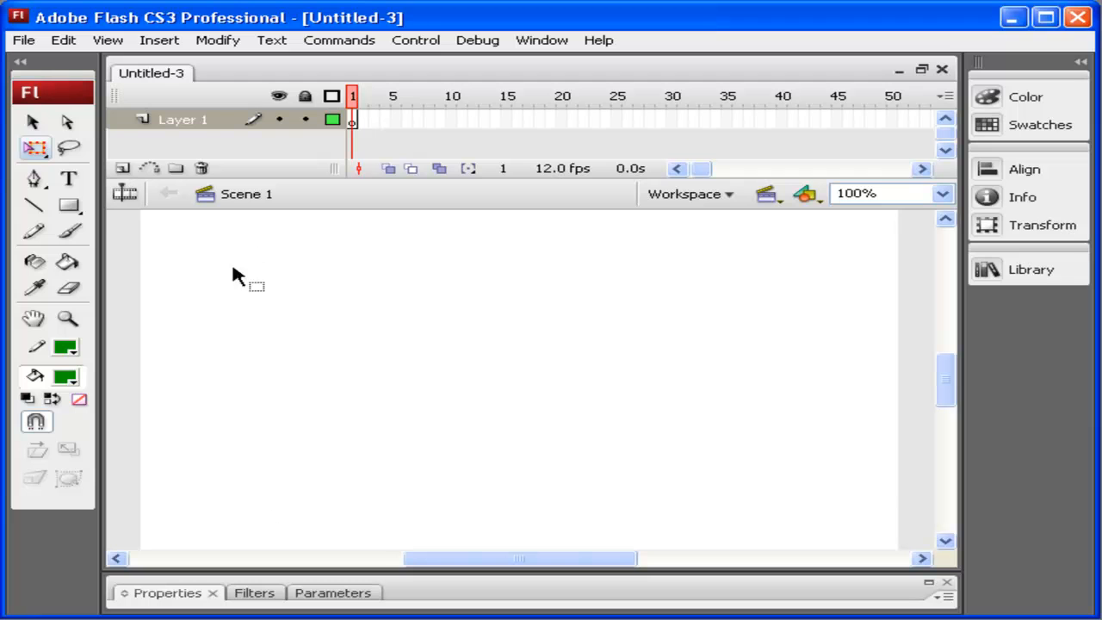
- Rename Layer 1 as FrameBall
double_click(191, 125)
key(BackSpace)
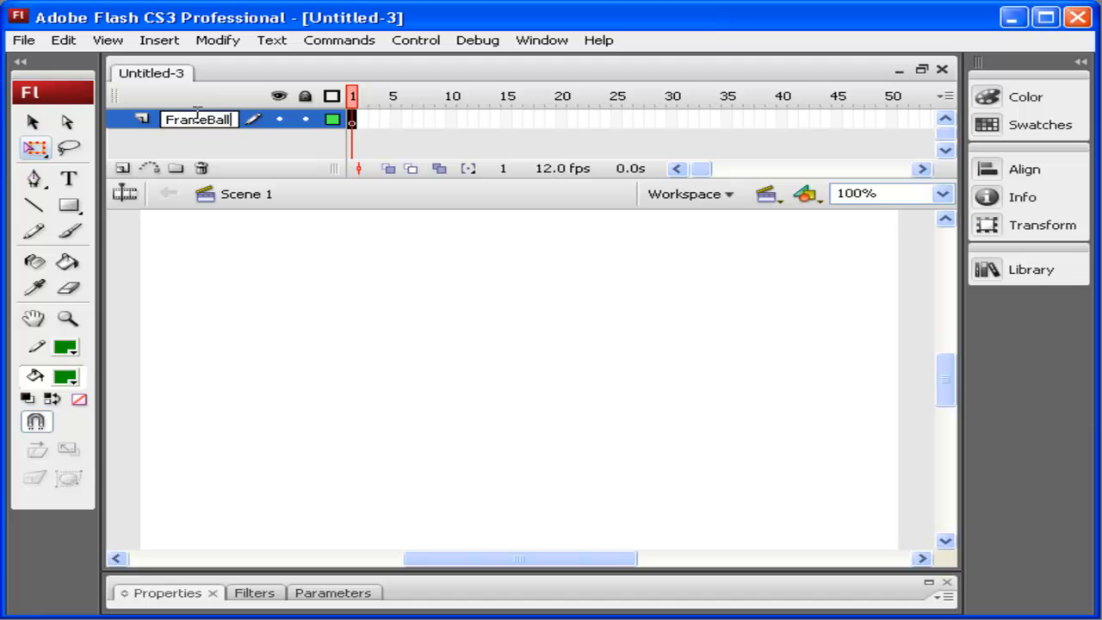
key(Return)
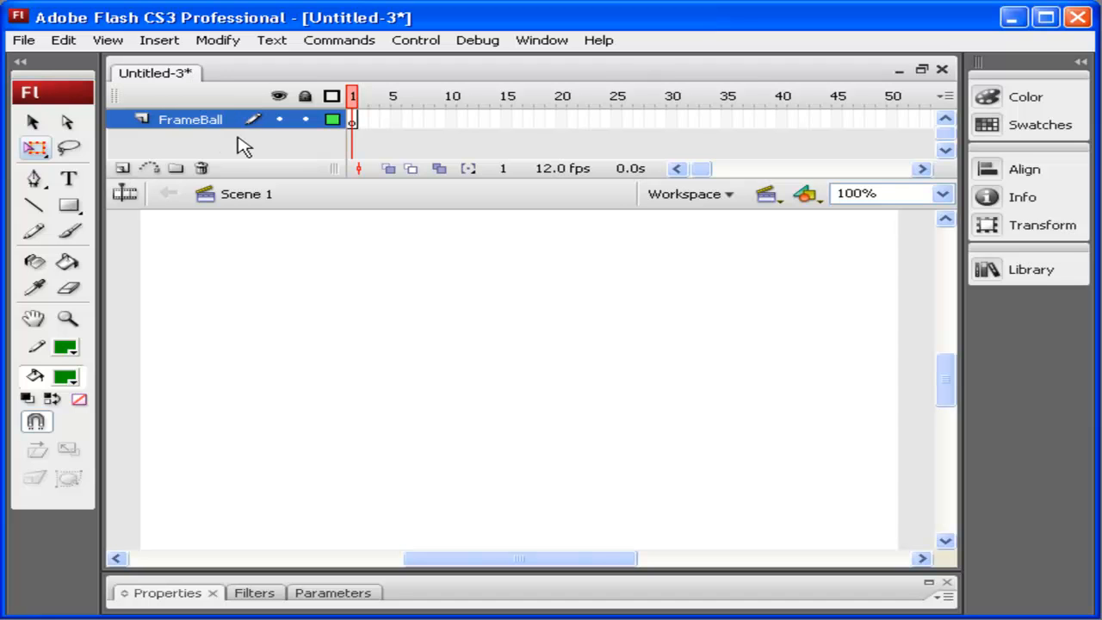
- Draw a green oval as a drawing object near the stage's upper-left corner, using the Oval tool with Object Drawing turned on
click(72, 207)
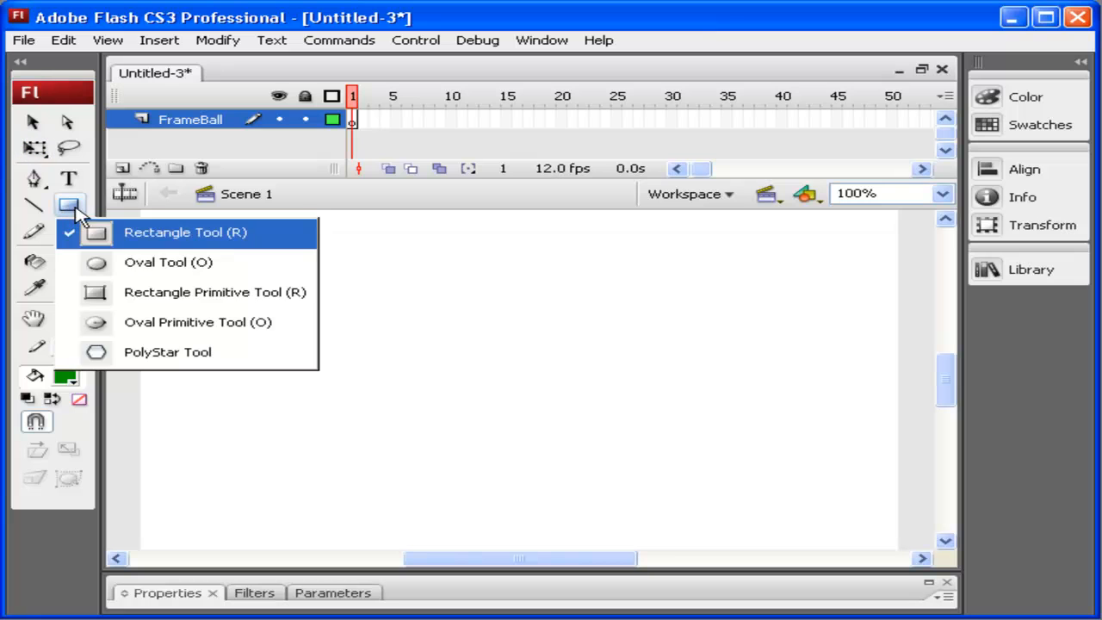
click(134, 263)
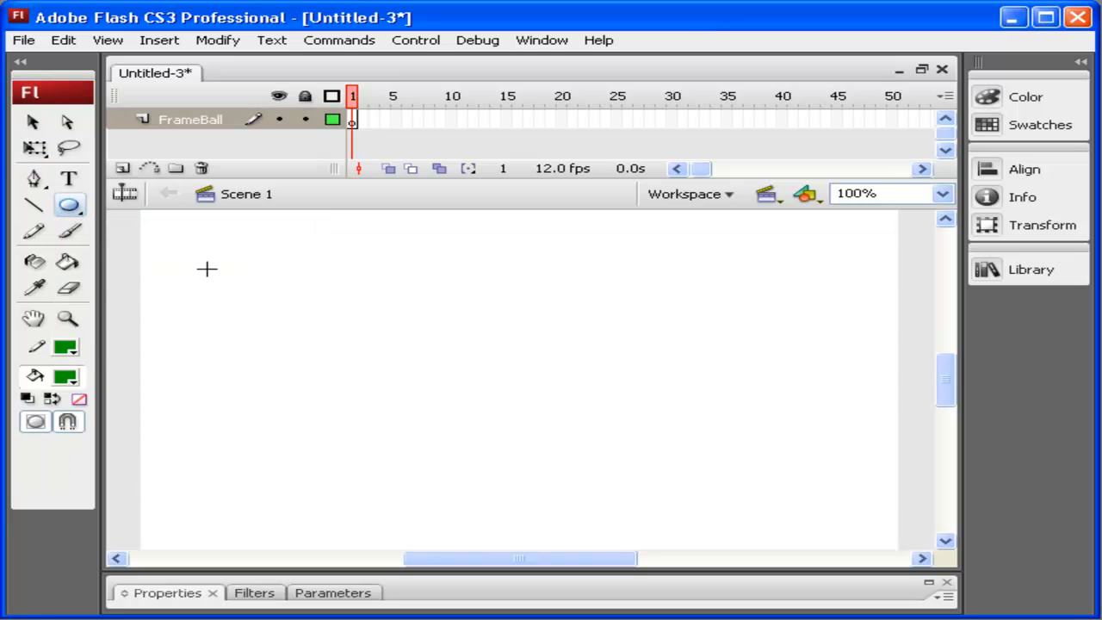
drag(190, 227, 302, 309)
key(ctrl+z)
click(36, 422)
drag(179, 222, 281, 300)
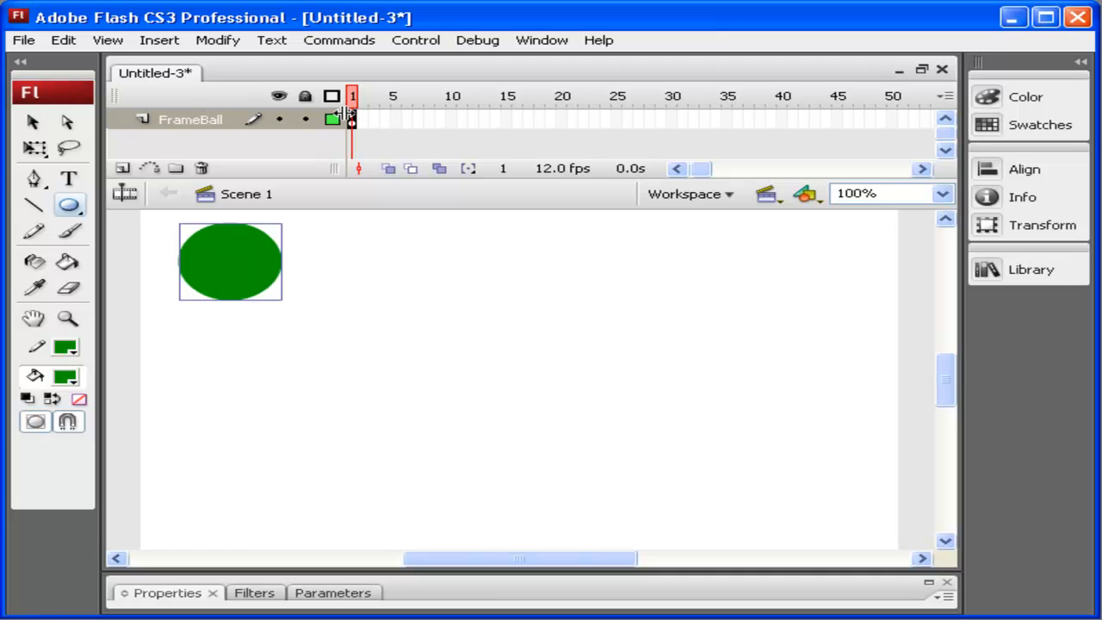
- Insert a keyframe at frame 2 and nudge the oval straight down by a few pixels
key(F6)
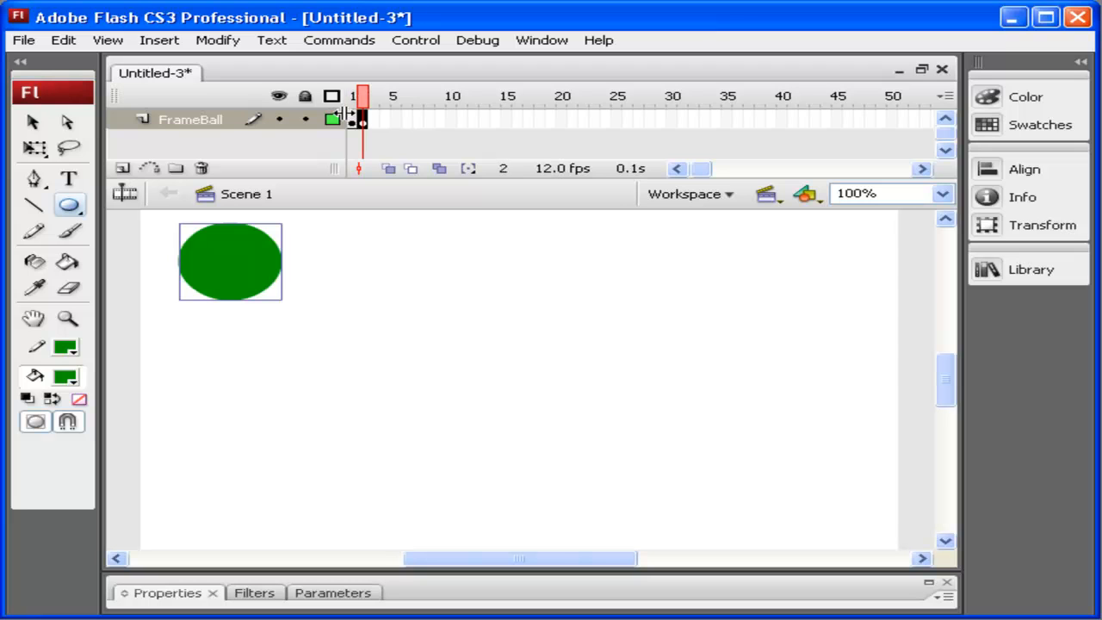
click(33, 121)
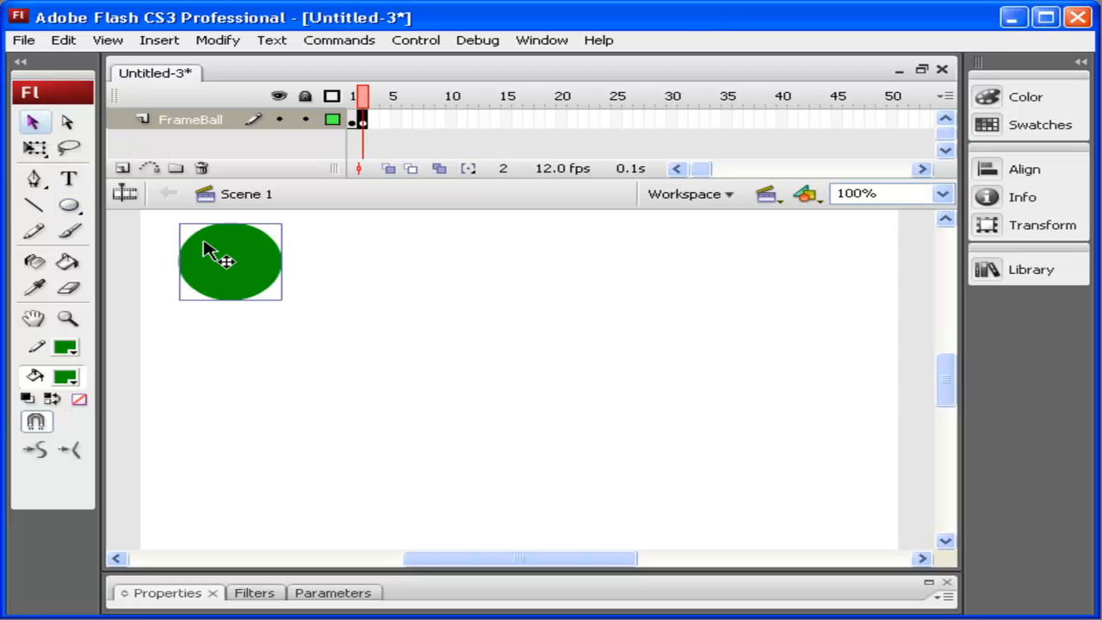
key(Down)
key(Down)
key(Down)
key(Down)
key(Down)
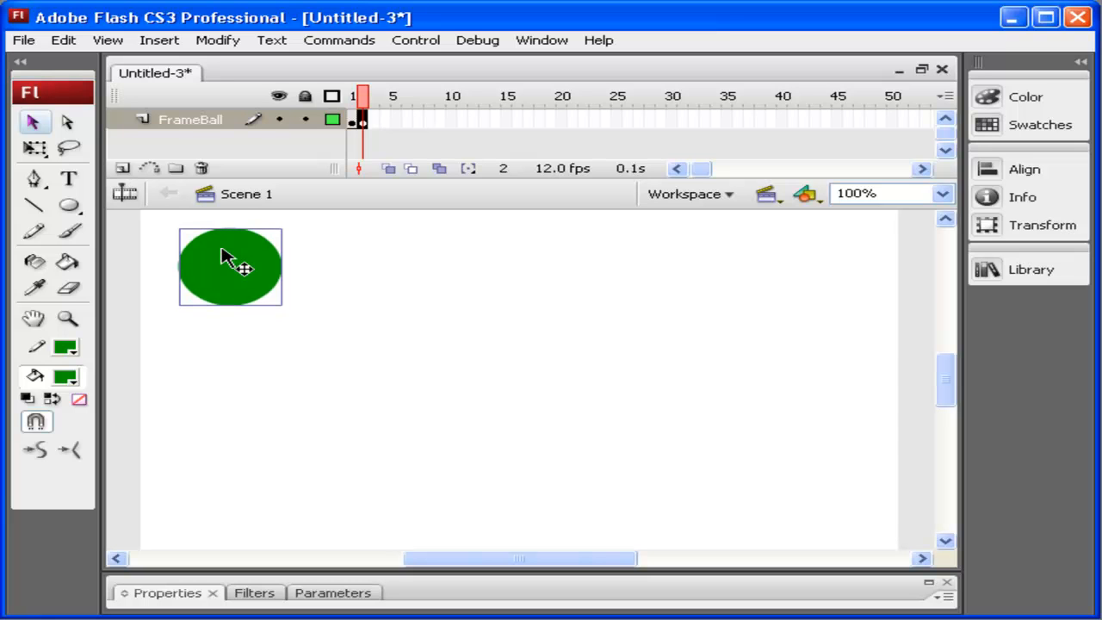
- Insert a keyframe at frame 3 and nudge the oval slightly farther down
key(F6)
key(Down)
key(Down)
key(Down)
key(Down)
key(Down)
key(Down)
key(Down)
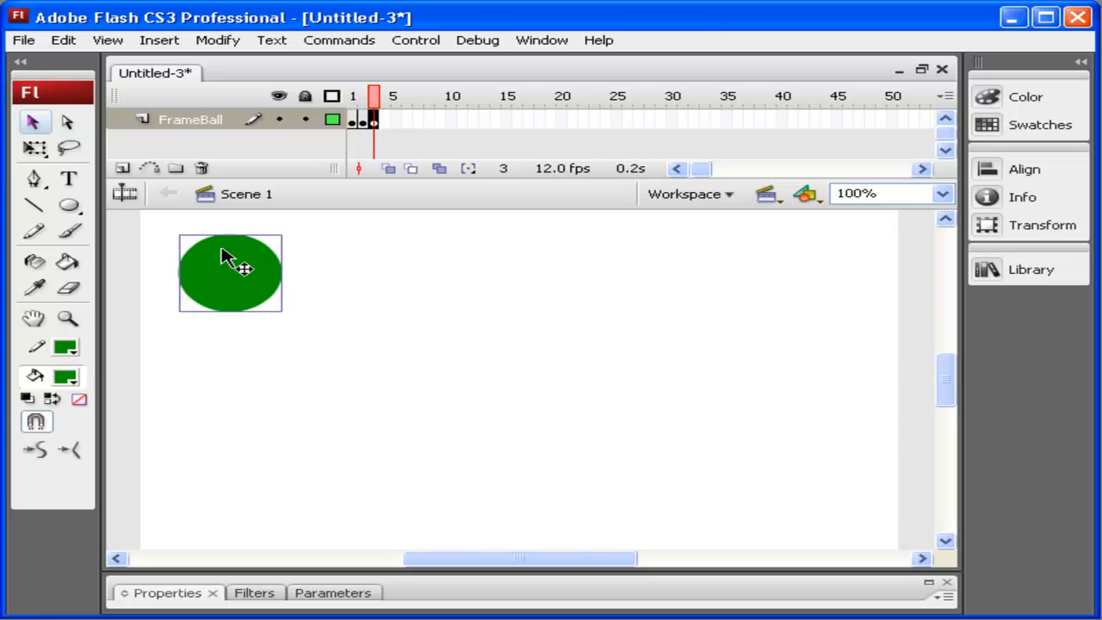
- Insert a keyframe at frame 4 and nudge the oval slightly farther down
key(F6)
key(Down)
key(Down)
key(Down)
key(Down)
key(Down)
key(Down)
key(Down)
key(Down)
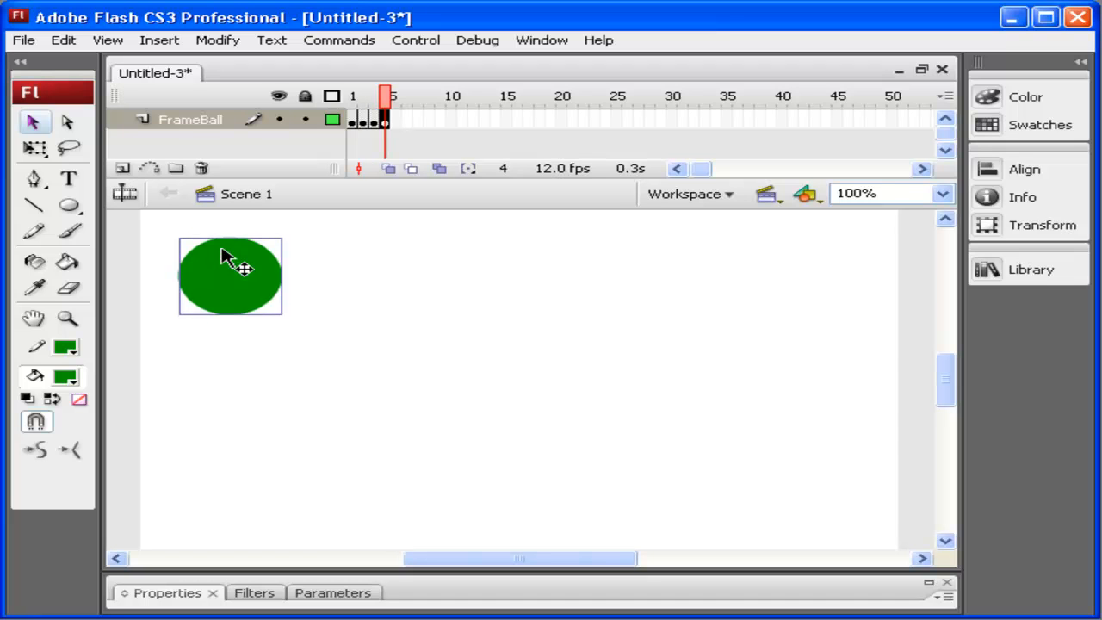
- Insert a keyframe at frame 5 and nudge the oval slightly farther down
key(F6)
key(Down)
key(Down)
key(Down)
key(Down)
key(Down)
key(Down)
key(Down)
key(Down)
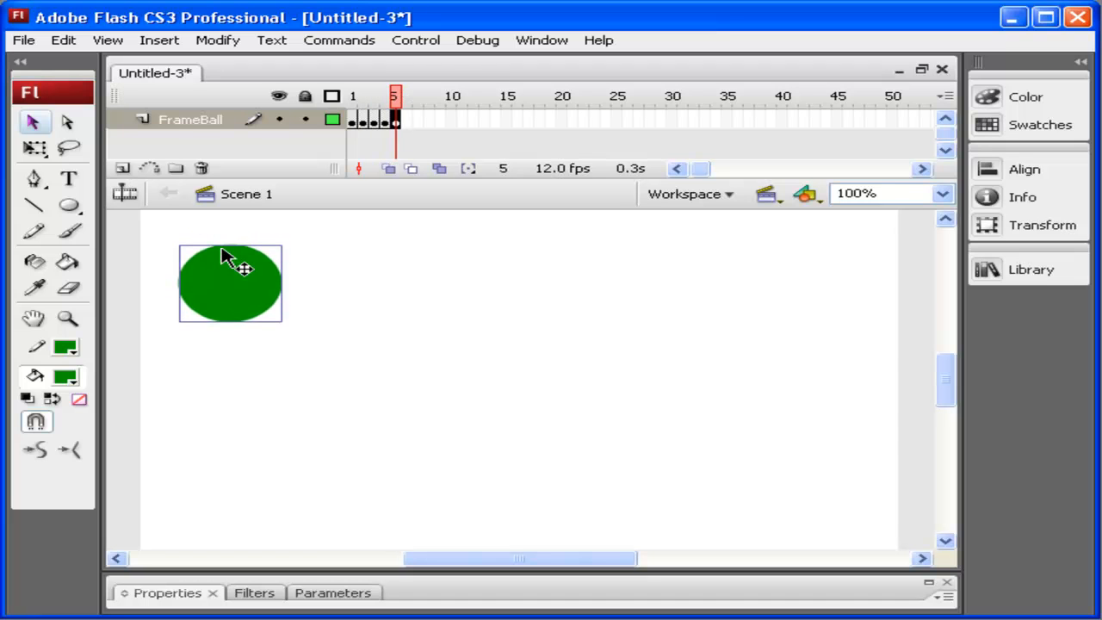
- Insert a keyframe at frame 6 and nudge the oval slightly farther down
key(F6)
key(Down)
key(Down)
key(Down)
key(Down)
key(Down)
key(Down)
key(Down)
key(Down)
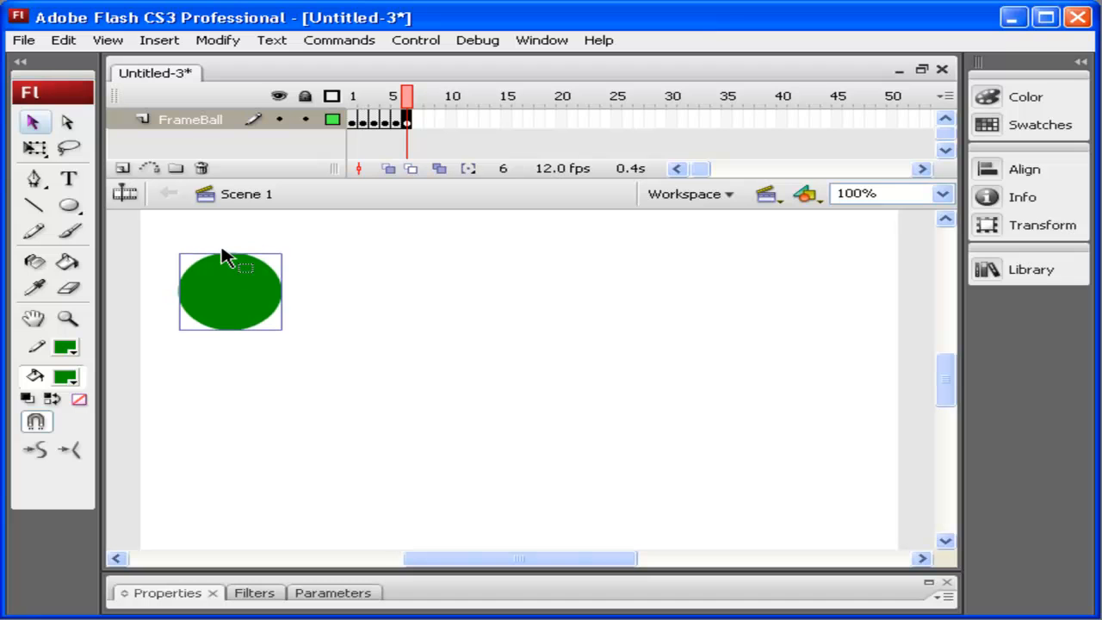
- Insert a keyframe at frame 7 and nudge the oval slightly farther down
key(F6)
key(Down)
key(Down)
key(Down)
key(Down)
key(Down)
key(Down)
key(Down)
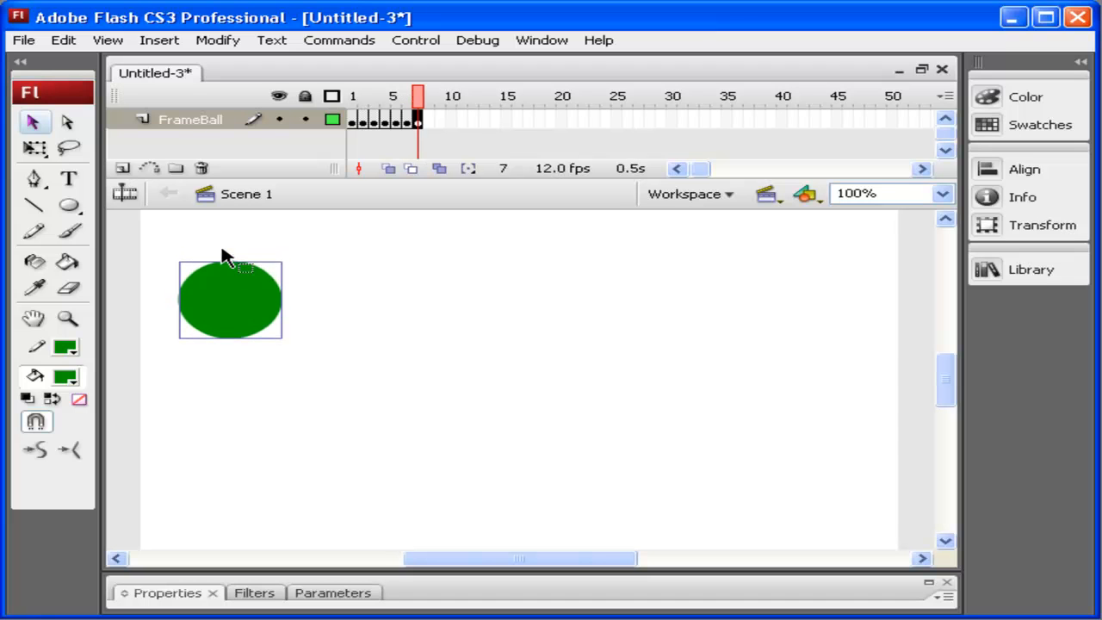
- Insert a keyframe at frame 8 and nudge the oval slightly farther down
key(F6)
key(Down)
key(Down)
key(Down)
key(Down)
key(Down)
key(Down)
key(Down)
key(Down)
key(Down)
key(Down)
key(Down)
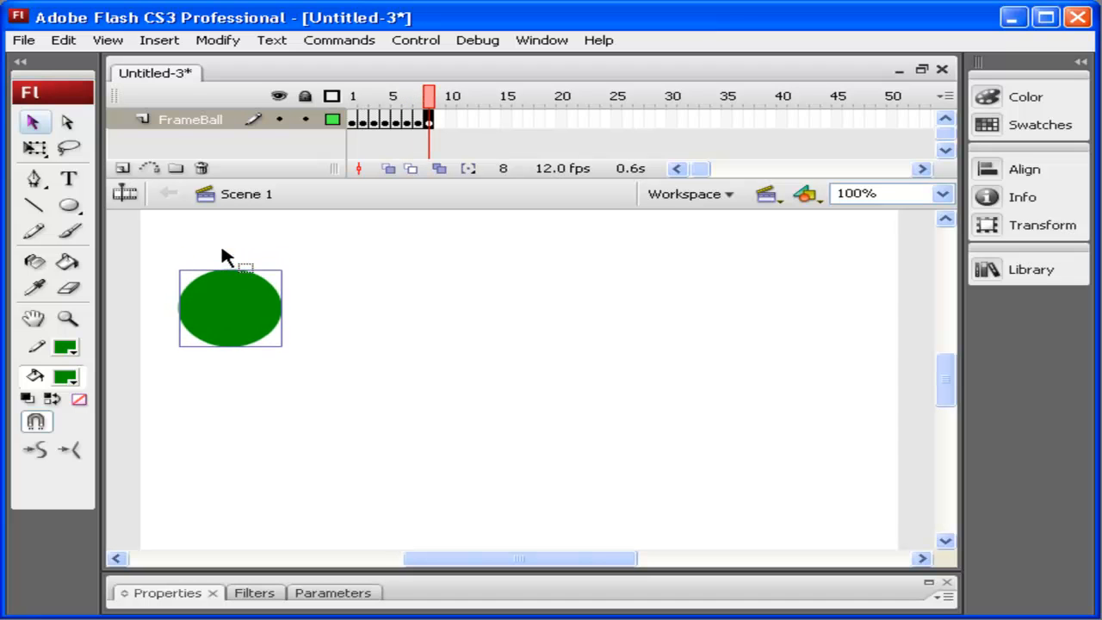
- Insert a keyframe at frame 9 and nudge the oval slightly farther down
key(F6)
key(Down)
key(Down)
key(Down)
key(Down)
key(Down)
key(Down)
key(Down)
key(Down)
key(Down)
key(Down)
key(Down)
key(Down)
key(Down)
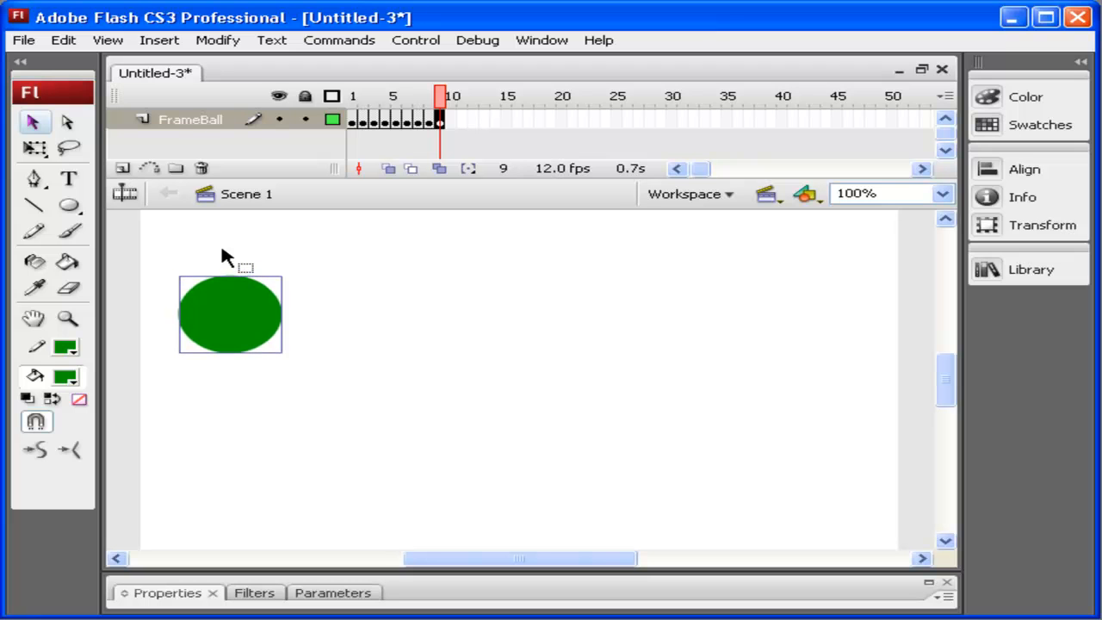
- Insert keyframes at frames 10 and 11, and nudge the oval farther down in frame 11
key(F6)
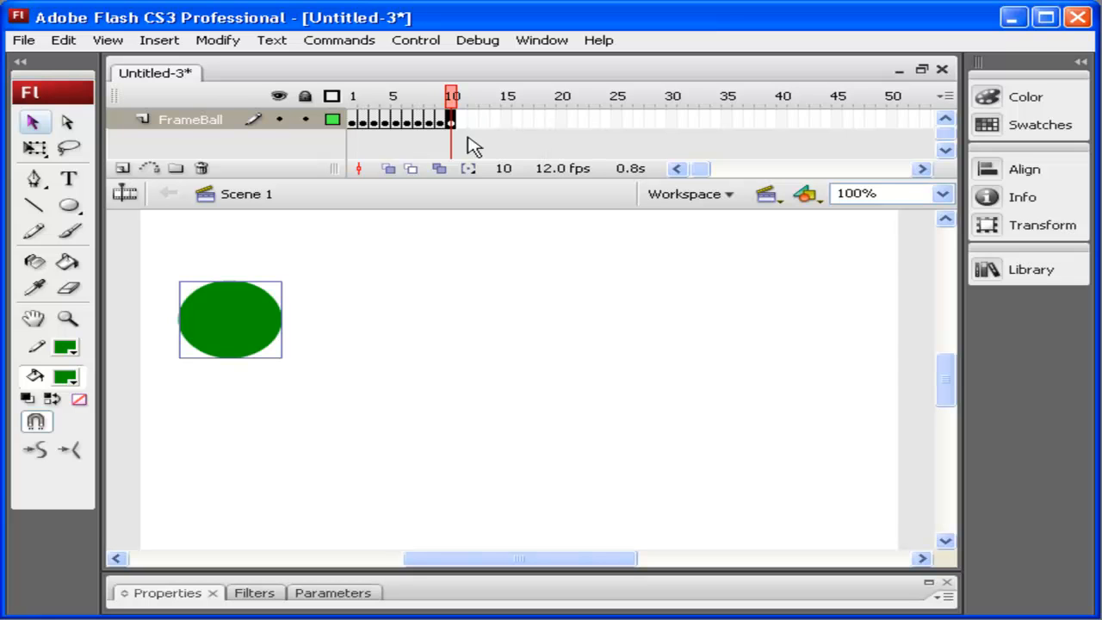
key(F6)
key(Down)
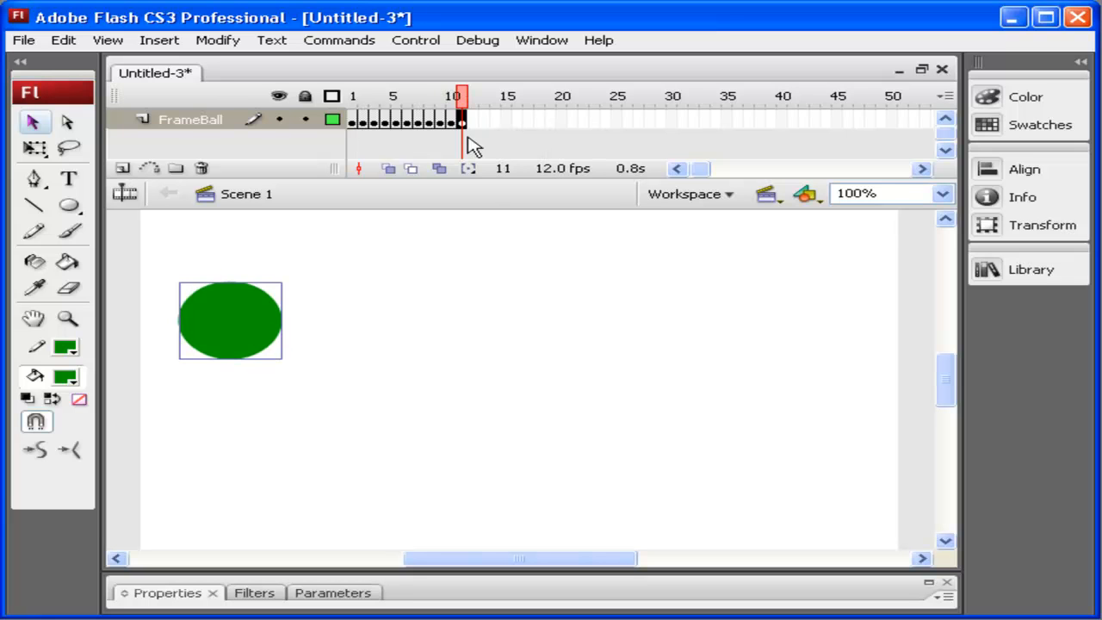
key(Down)
key(Down)
key(Down)
key(Down)
key(Down)
key(Down)
key(Down)
key(Down)
key(Down)
key(Down)
key(Down)
key(Down)
key(Down)
key(Down)
key(Down)
key(Down)
key(Down)
key(Down)
key(Down)
key(Down)
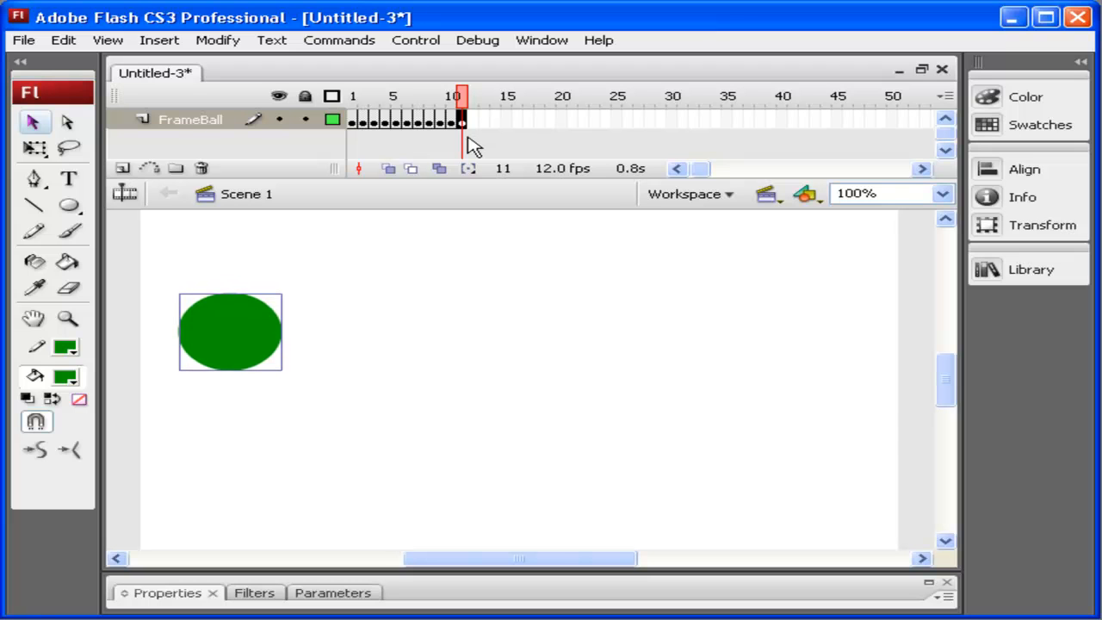
- Insert a keyframe at frame 12 and nudge the oval down by a larger distance than in the early frames
key(F6)
key(Down)
key(Down)
key(Down)
key(Down)
key(Down)
key(Down)
key(Down)
key(Down)
key(Down)
key(Down)
key(Down)
key(Down)
key(Down)
key(Down)
key(Down)
key(Down)
key(Down)
key(Down)
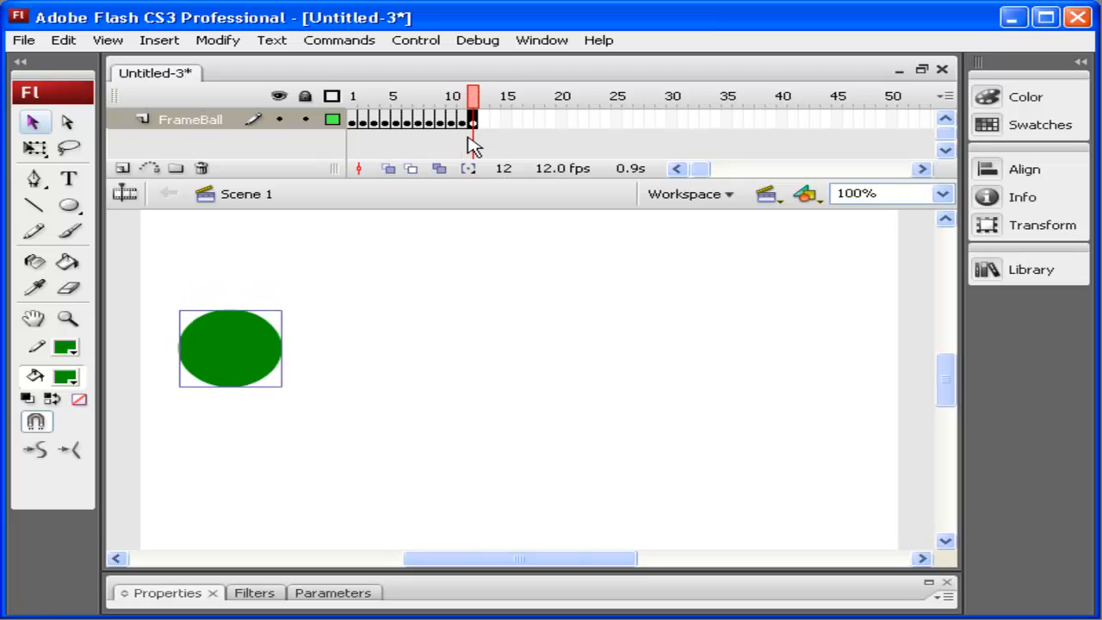
key(Down)
key(Down)
key(Down)
- Insert a keyframe at frame 13 and nudge the oval farther down the stage
key(F6)
key(Down)
key(Down)
key(Down)
key(Down)
key(Down)
key(Down)
key(Down)
key(Down)
key(Down)
key(Down)
key(Down)
key(Down)
key(Down)
key(Down)
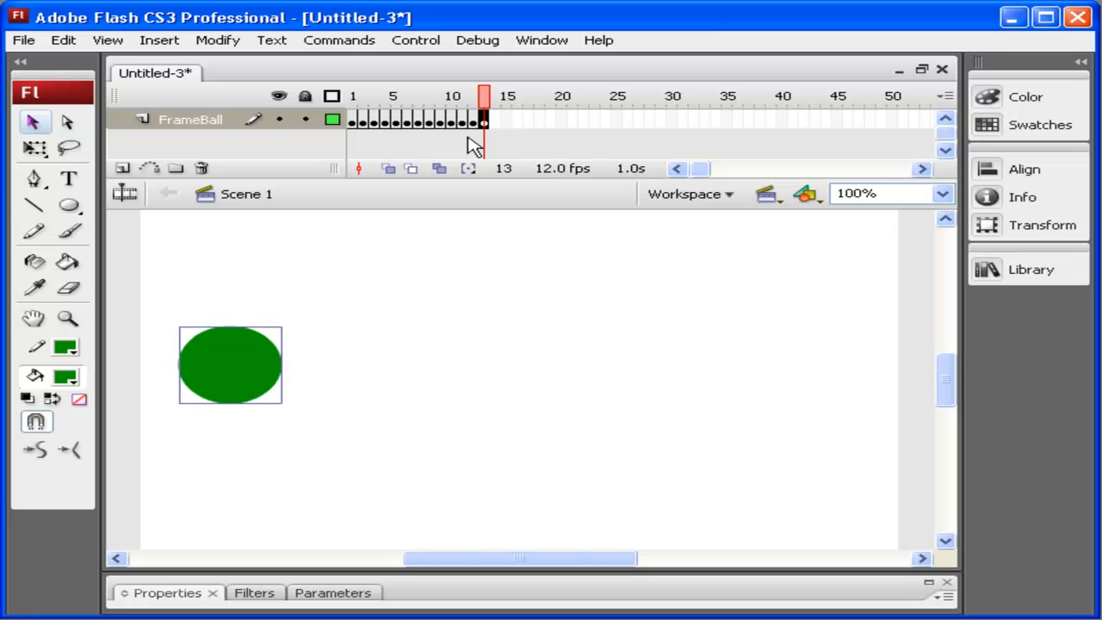
- Insert a keyframe at frame 14 of the FrameBall layer and nudge the oval farther down
key(Down)
key(F6)
key(Down)
key(Down)
key(Down)
key(Down)
key(Down)
key(Down)
key(Down)
key(Down)
key(Down)
key(Down)
key(Down)
key(Down)
key(Down)
key(Down)
key(Down)
key(Down)
key(Down)
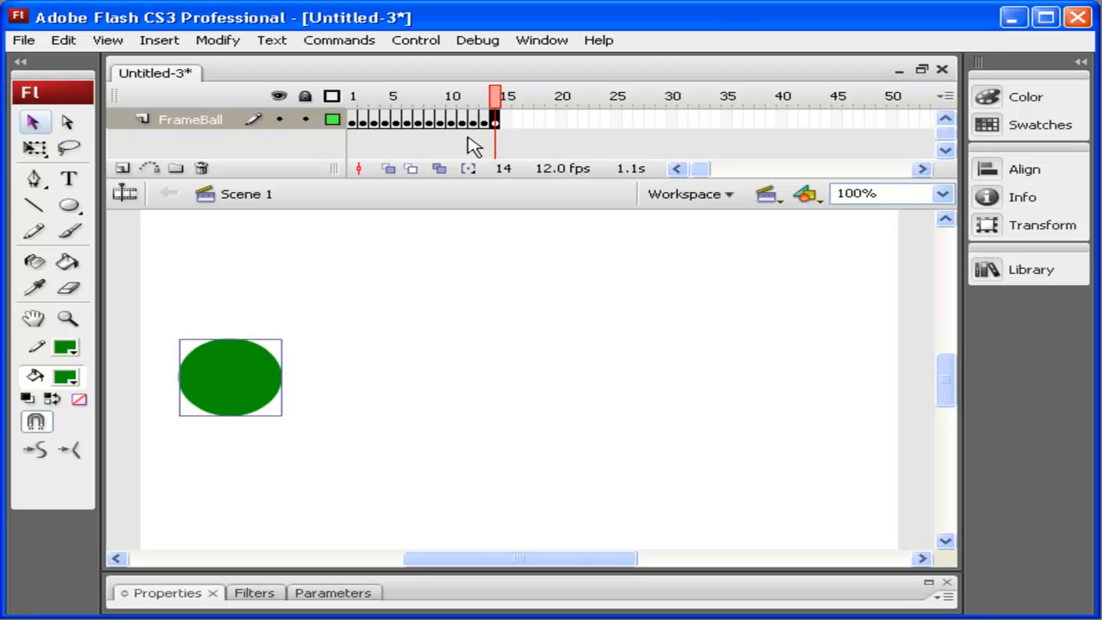
- Insert a keyframe at frame 15 and nudge the oval down by a slightly larger distance than in frame 14
key(F6)
key(Down)
key(Down)
key(Down)
key(Down)
key(Down)
key(Down)
key(Down)
key(Down)
key(Down)
key(Down)
key(Down)
key(Down)
key(Down)
key(Down)
key(Down)
key(Down)
key(Down)
key(Down)
key(Down)
key(Down)
key(Down)
key(Down)
key(Down)
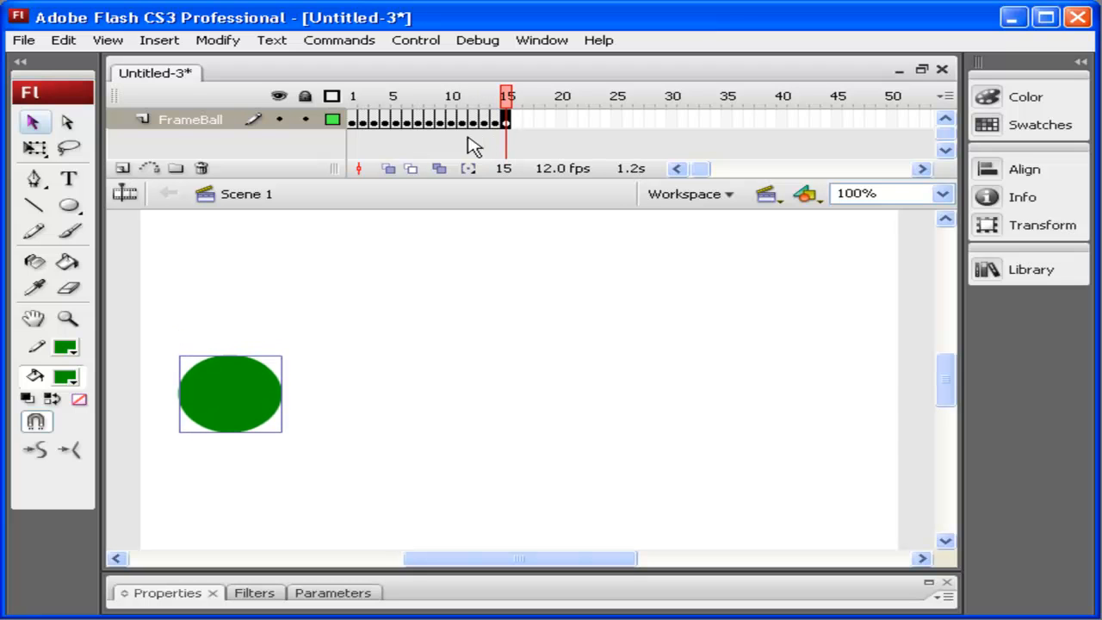
- Insert a keyframe at frame 16 and nudge the oval farther down the stage
key(F6)
key(Down)
key(Down)
key(Down)
key(Down)
key(Down)
key(Down)
key(Down)
key(Down)
key(Down)
key(Down)
key(Down)
key(Down)
key(Down)
key(Down)
key(Down)
key(Down)
key(Down)
key(Down)
key(Down)
key(Down)
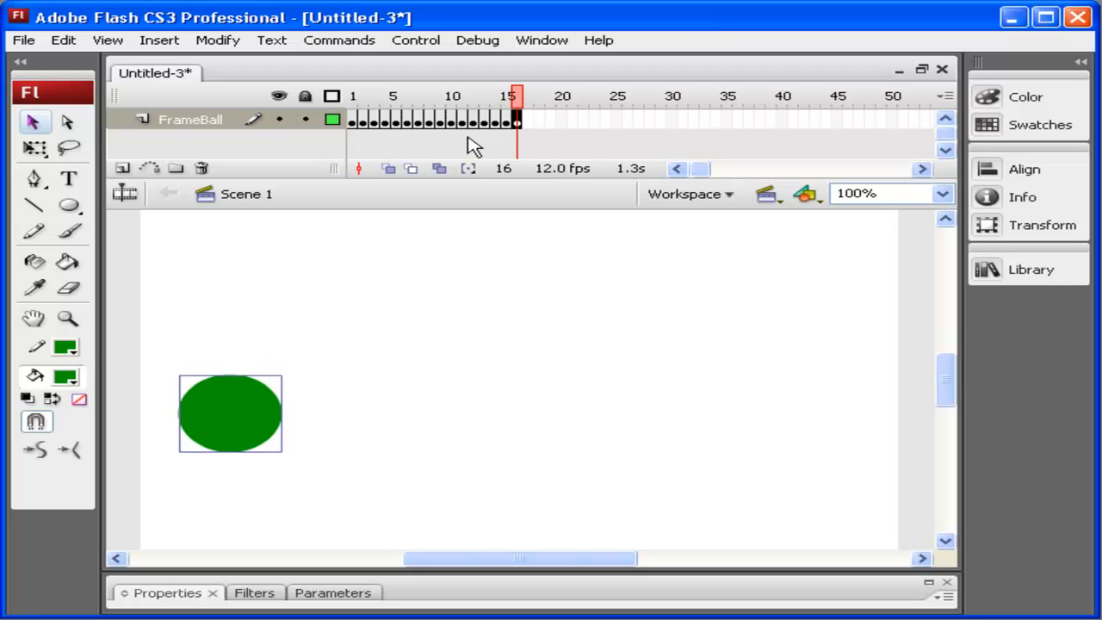
key(Down)
key(Down)
key(Down)
key(Down)
- Insert a keyframe at frame 17 and nudge the oval farther down
key(F6)
key(Down)
key(Down)
key(Down)
key(Down)
key(Down)
key(Down)
key(Down)
key(Down)
key(Down)
key(Down)
key(Down)
key(Down)
key(Down)
key(Down)
key(Down)
key(Down)
key(Down)
- Insert a keyframe at frame 18 and nudge the oval down toward the lower part of the stage
key(F6)
key(Down)
key(Down)
key(Down)
key(Down)
key(Down)
key(Down)
key(Down)
key(Down)
key(Down)
key(Down)
key(Down)
key(Down)
key(Down)
key(Down)
key(Down)
key(Down)
key(Down)
key(Down)
key(Down)
key(Down)
key(Down)
key(Down)
key(Down)
key(Down)
key(Down)
key(Down)
key(Down)
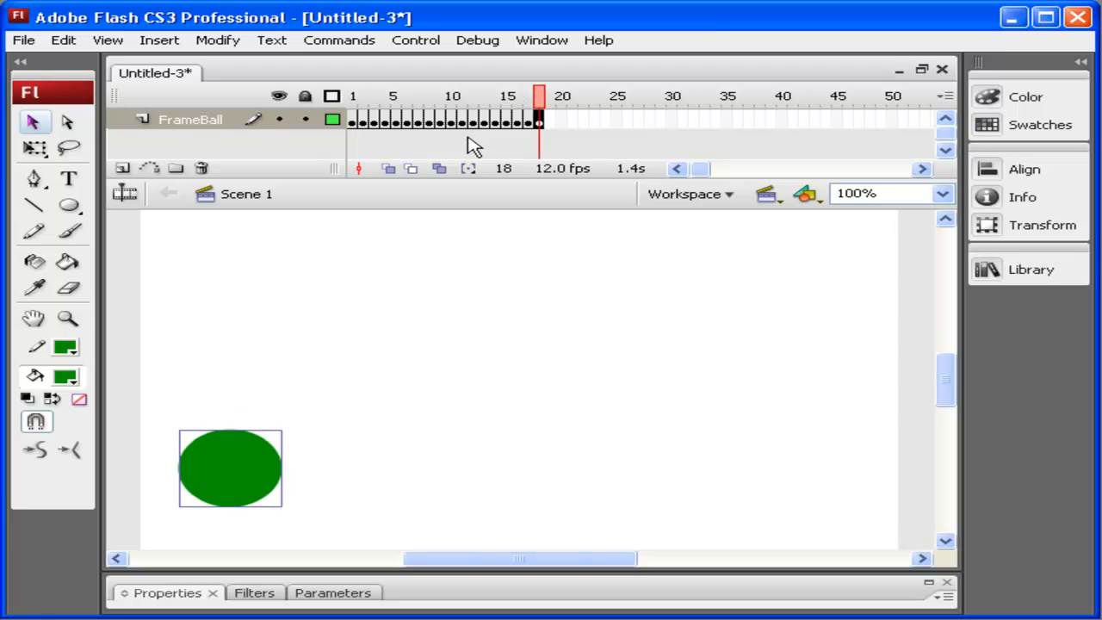
- Insert a keyframe at frame 19 and nudge the oval farther down
key(F6)
key(Down)
key(Down)
key(Down)
key(Down)
key(Down)
key(Down)
key(Down)
key(Down)
key(Down)
key(Down)
key(Down)
key(Down)
key(Down)
key(Down)
key(Down)
key(Down)
key(Down)
key(Down)
key(Down)
key(Down)
key(Down)
key(Down)
key(Down)
key(Down)
key(Down)
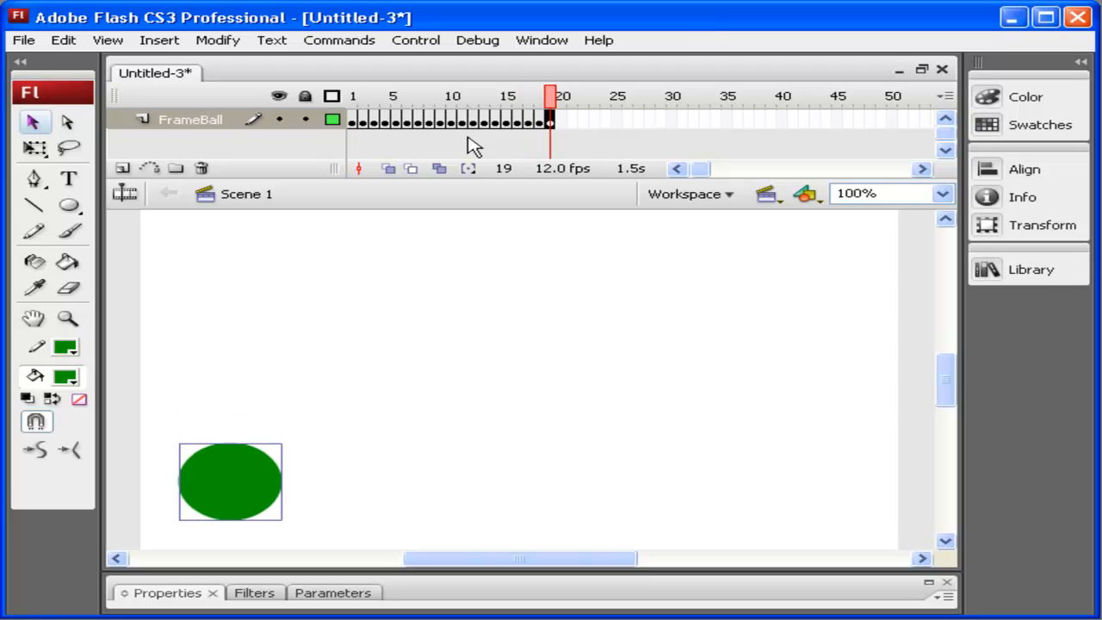
- Nudge the oval a little farther down the stage and insert a keyframe at frame 20
key(Down)
key(Down)
key(Down)
key(Down)
key(Down)
key(F6)
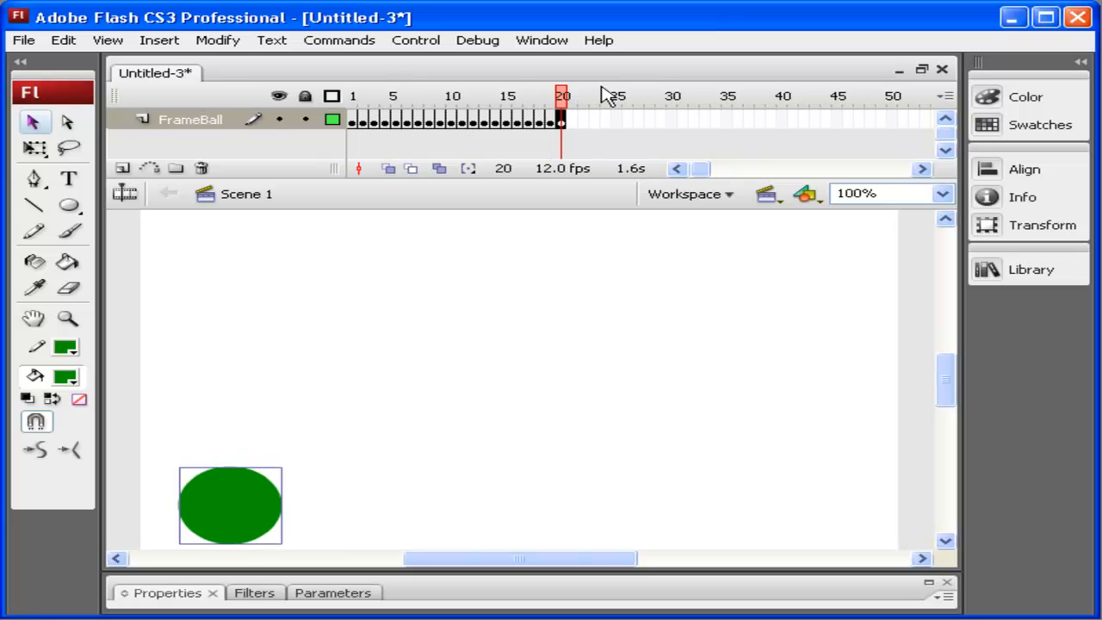
- Return the playhead to frame 1 and play the frame-by-frame ball animation
drag(561, 96, 310, 60)
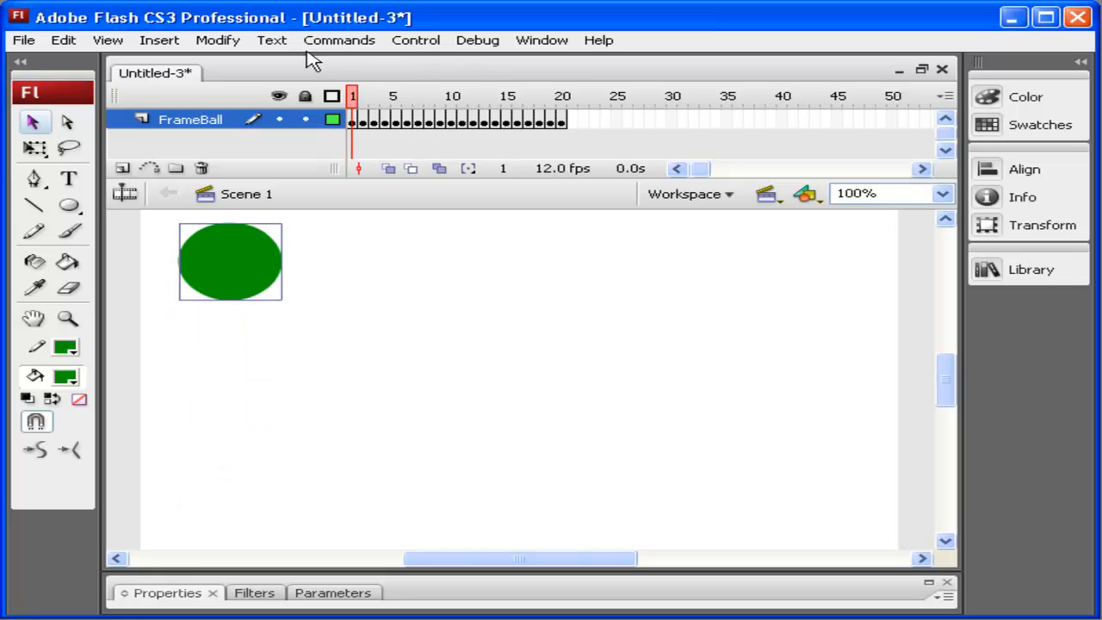
key(Return)
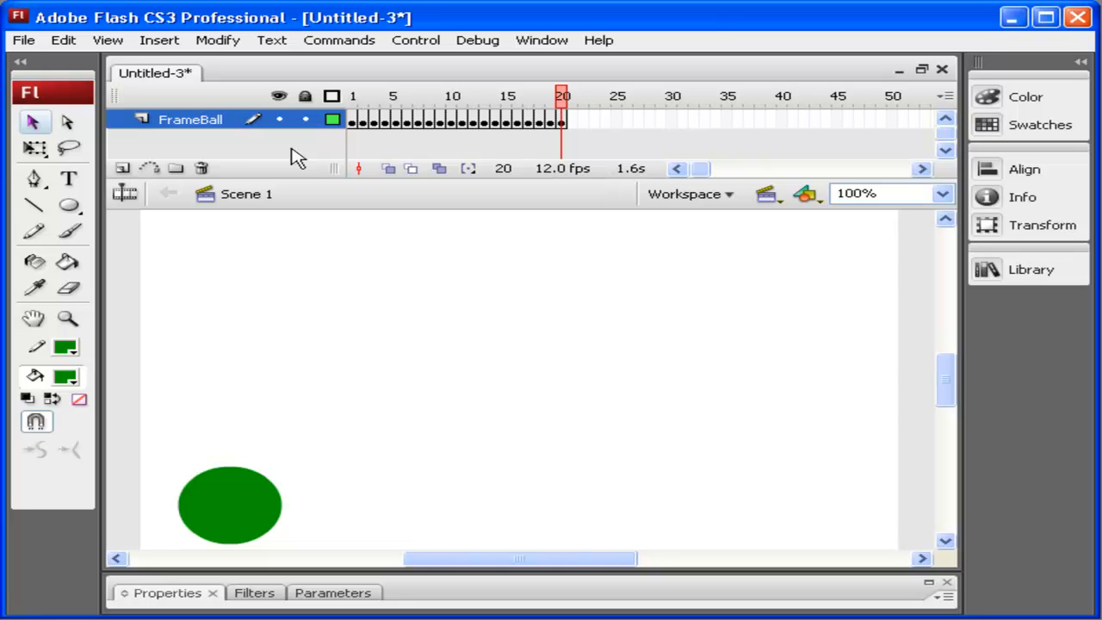
- Add a new layer above FrameBall and name it TweenBall
click(122, 169)
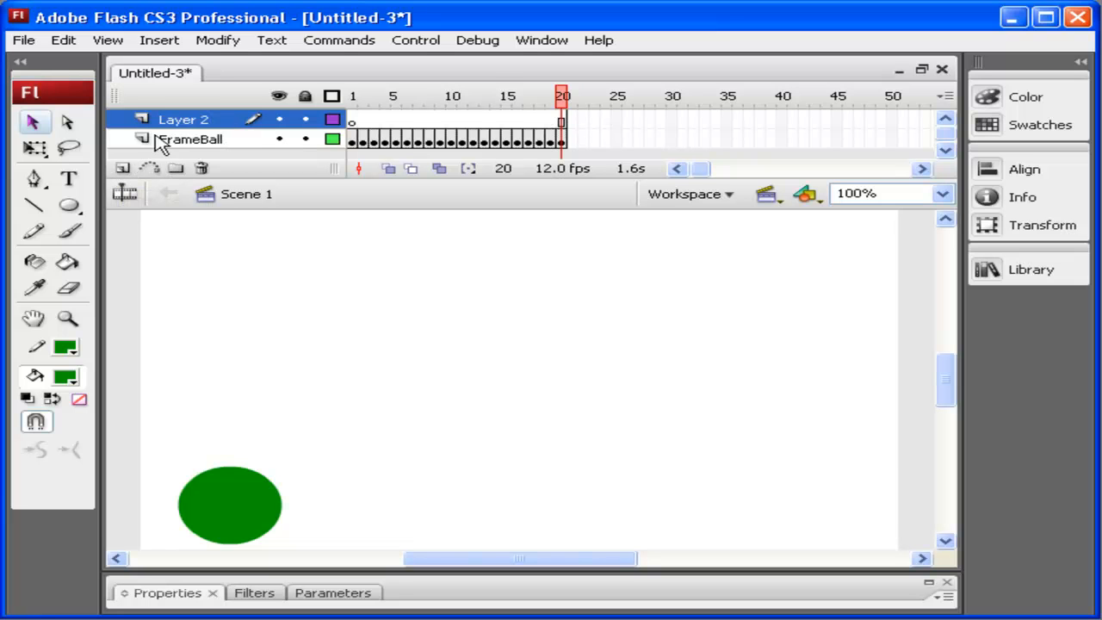
double_click(184, 122)
text(twe)
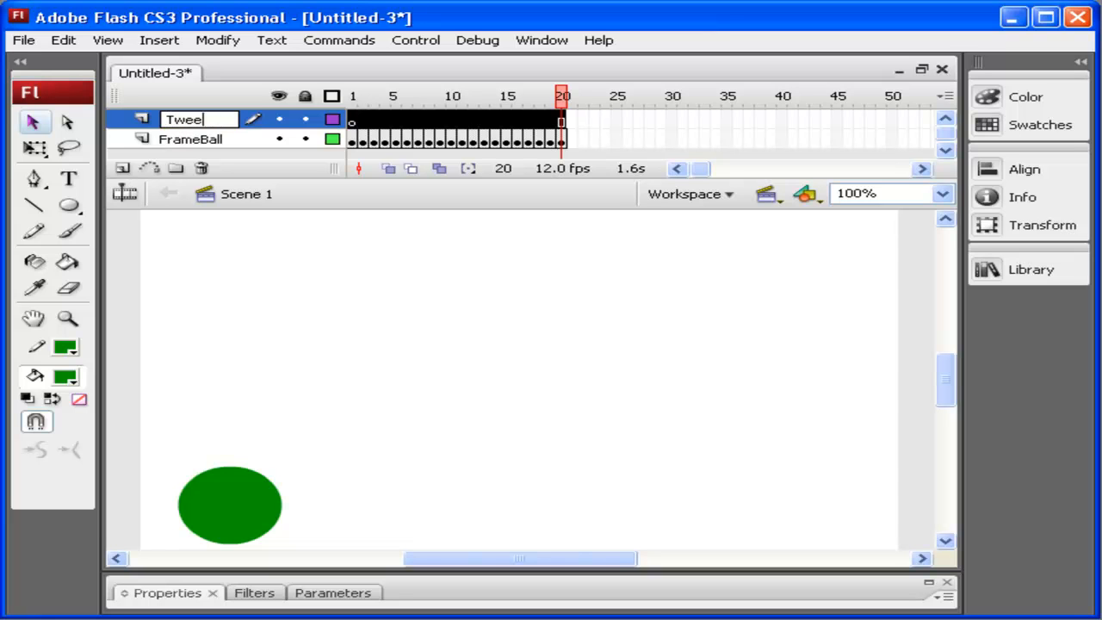
text(enBall)
key(Return)
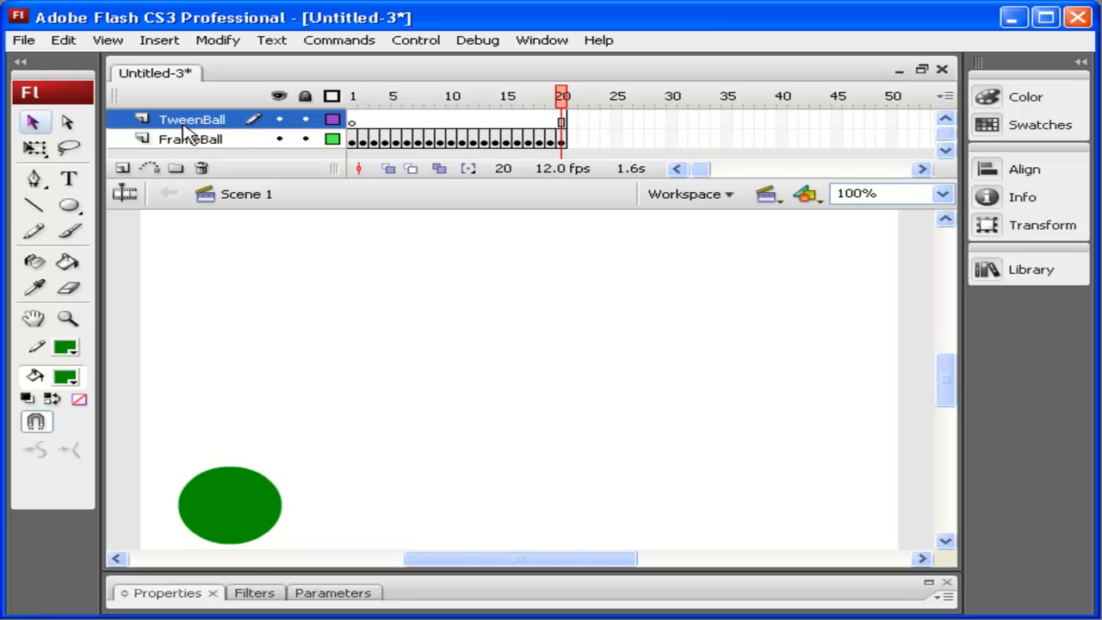
- Draw a green oval in frame 1 of the TweenBall layer, well to the right of the existing ball and slightly larger
click(354, 121)
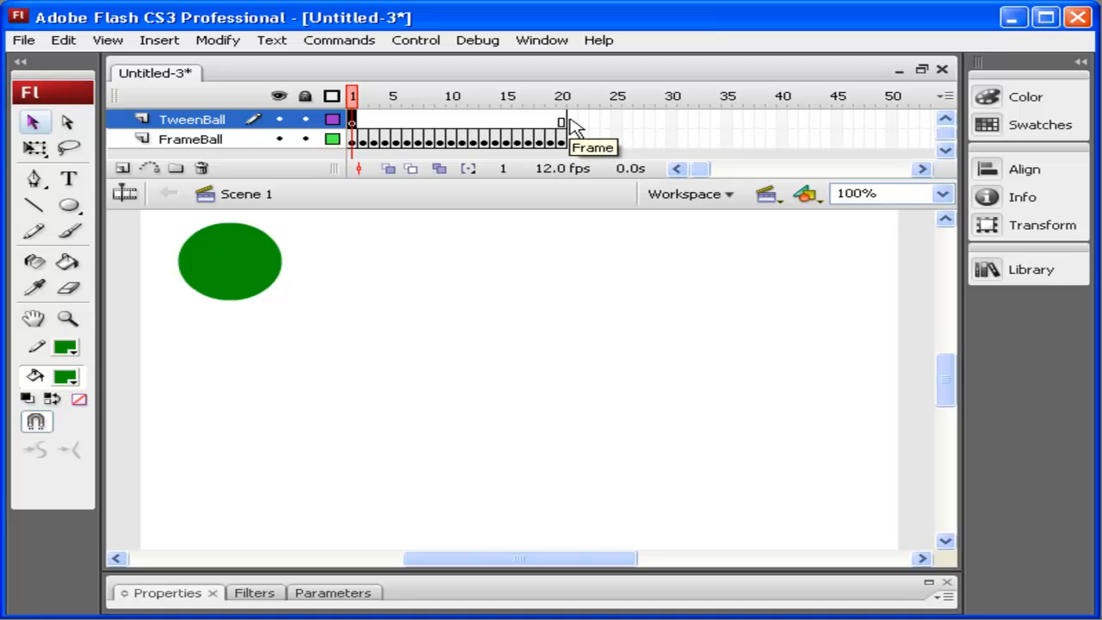
click(69, 207)
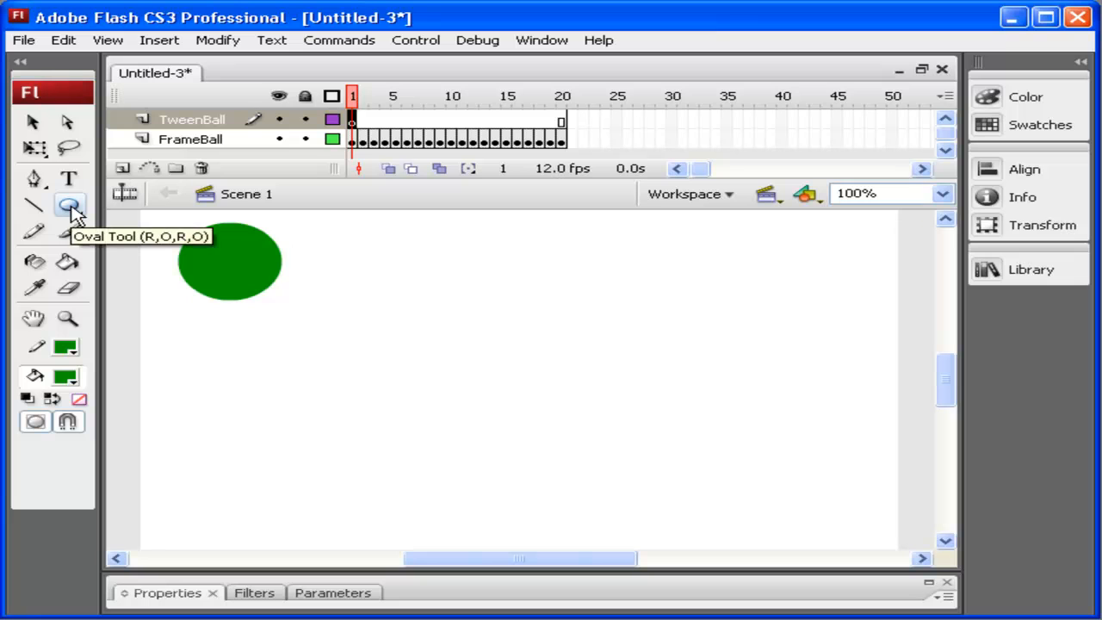
mouse_move(574, 238)
mouse_down()
mouse_move(652, 344)
mouse_move(711, 302)
mouse_move(688, 307)
mouse_up()
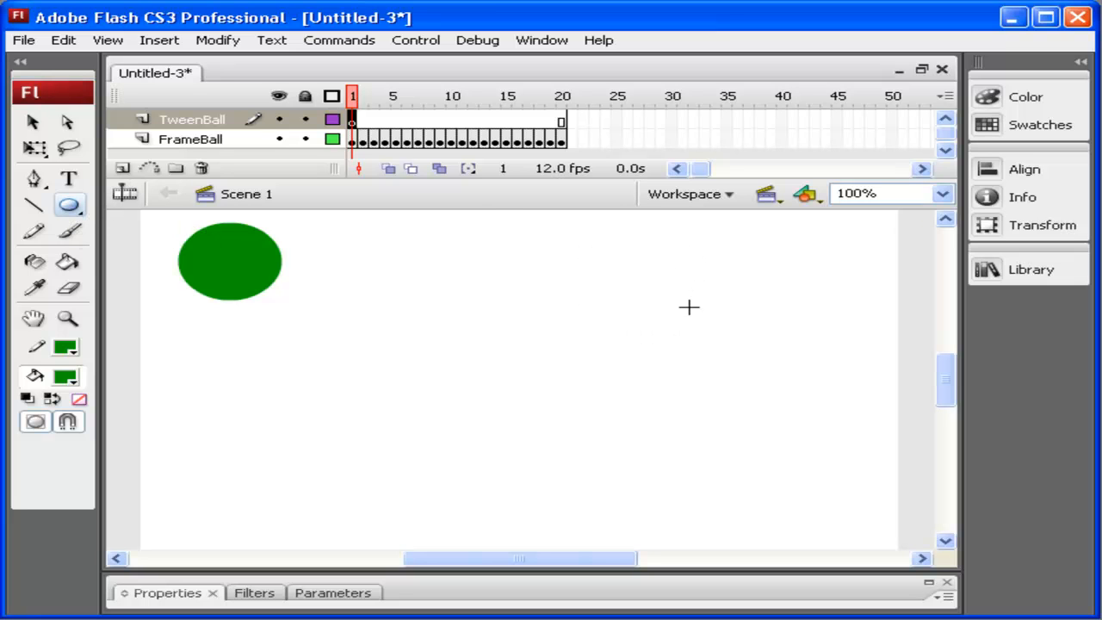
- Check the new oval by scrubbing the first frames, and shorten the TweenBall layer's frame span to end at frame 5
click(360, 96)
mouse_move(360, 96)
mouse_down()
mouse_move(561, 92)
mouse_move(394, 17)
mouse_move(340, 93)
mouse_up()
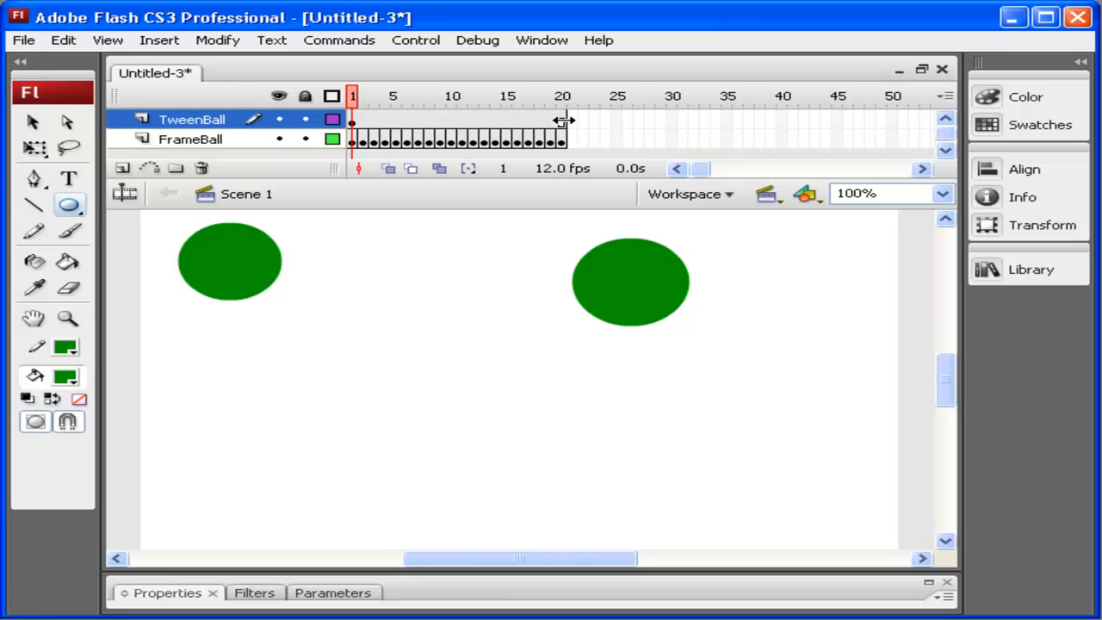
drag(564, 120, 353, 103)
click(430, 105)
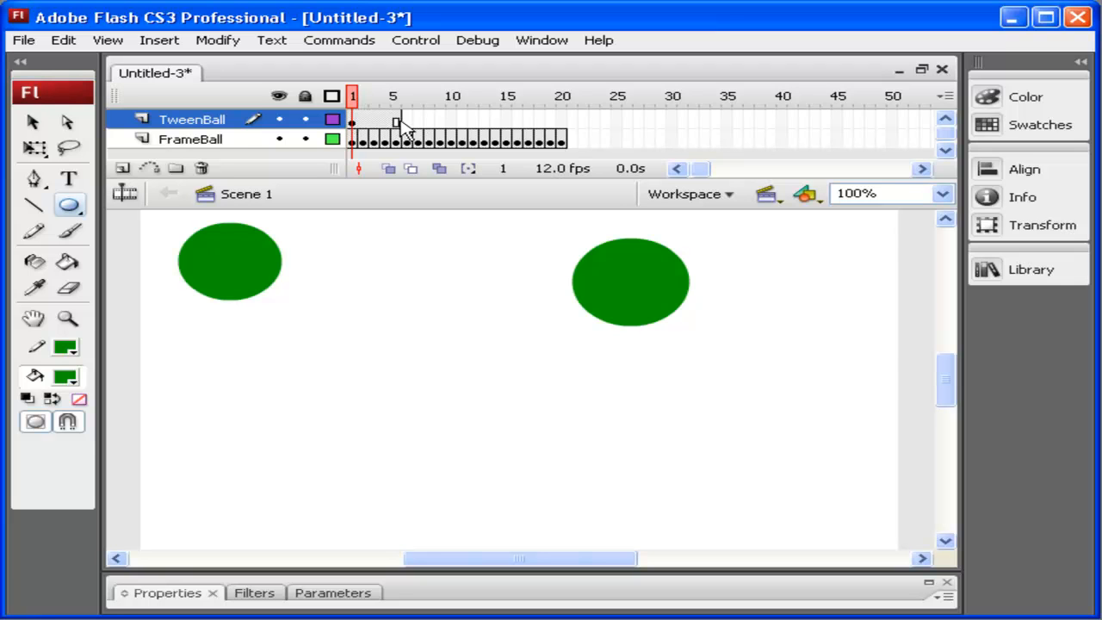
- Extend the TweenBall layer's frame span to frame 20 and insert a keyframe there
drag(399, 121, 233, 109)
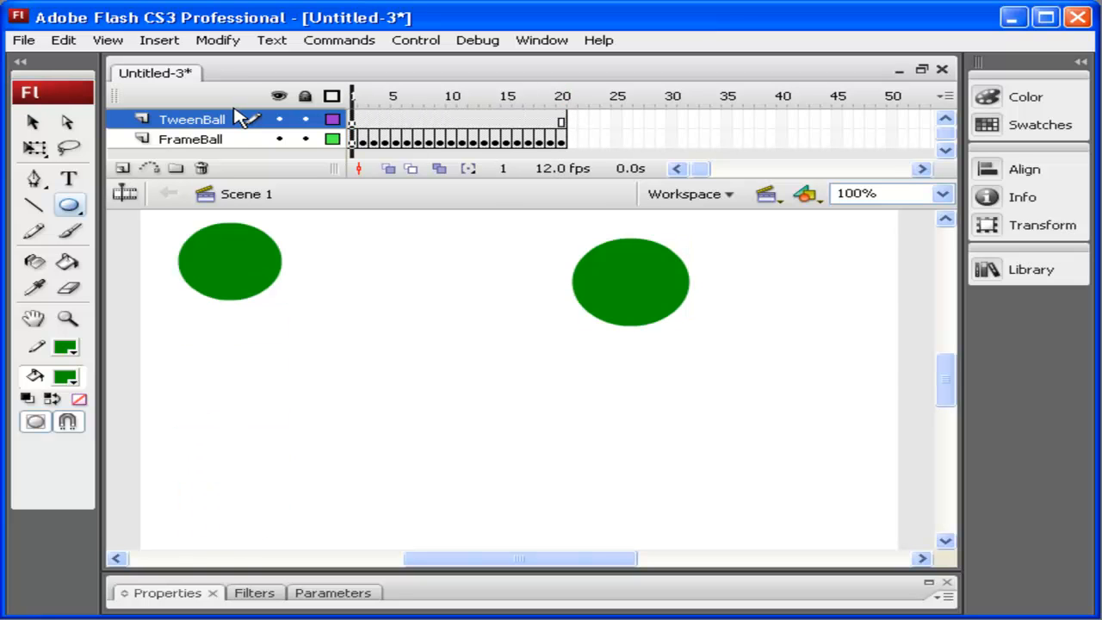
drag(355, 97, 575, 118)
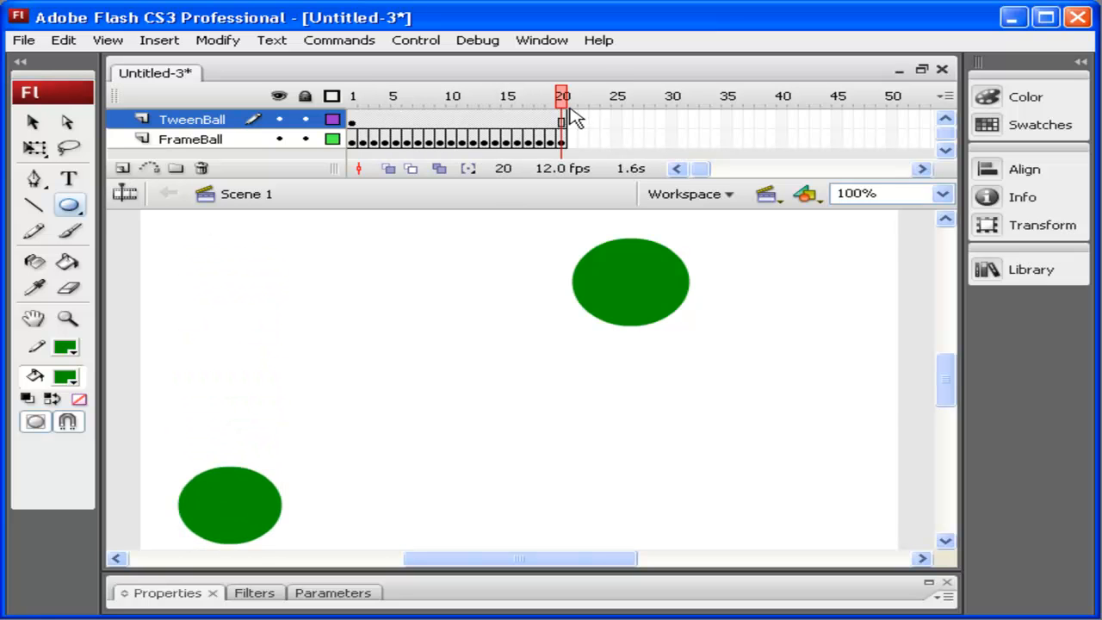
click(563, 123)
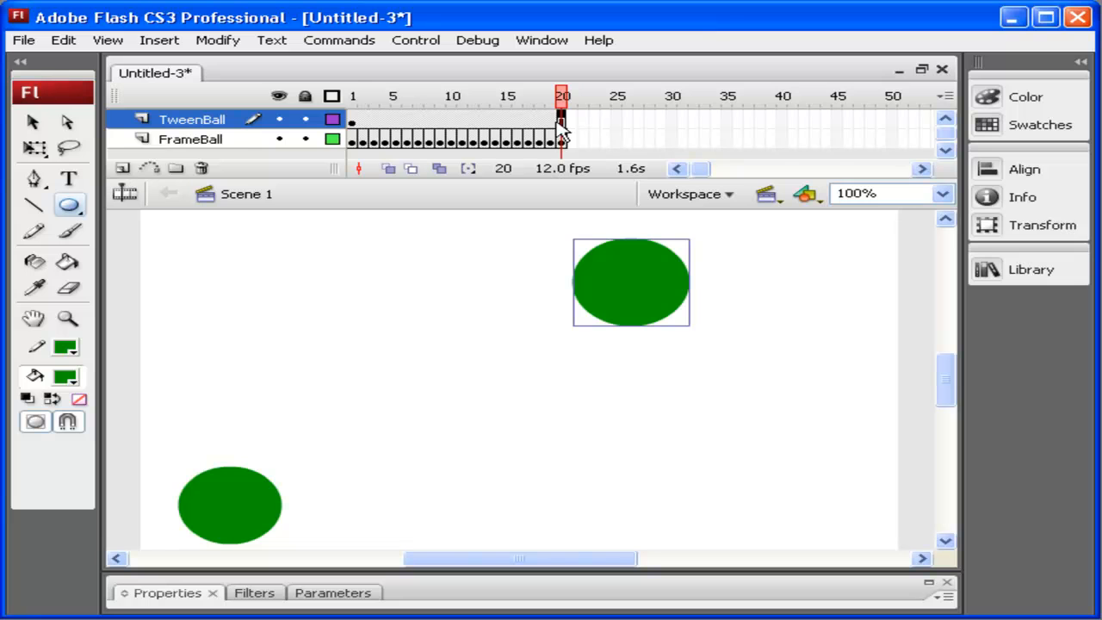
click(171, 47)
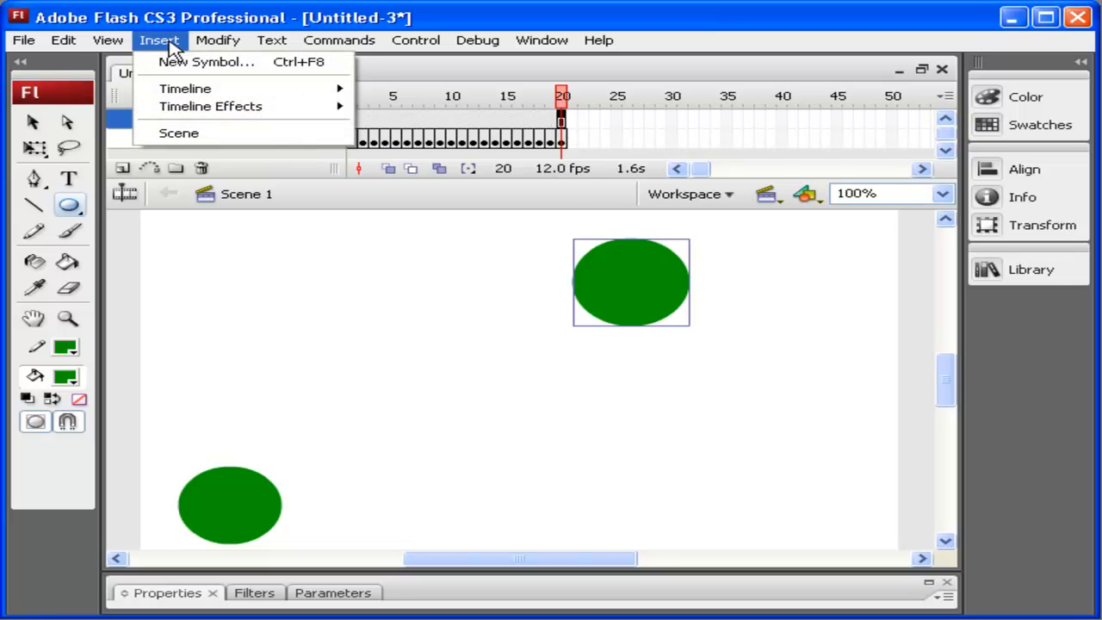
mouse_move(209, 91)
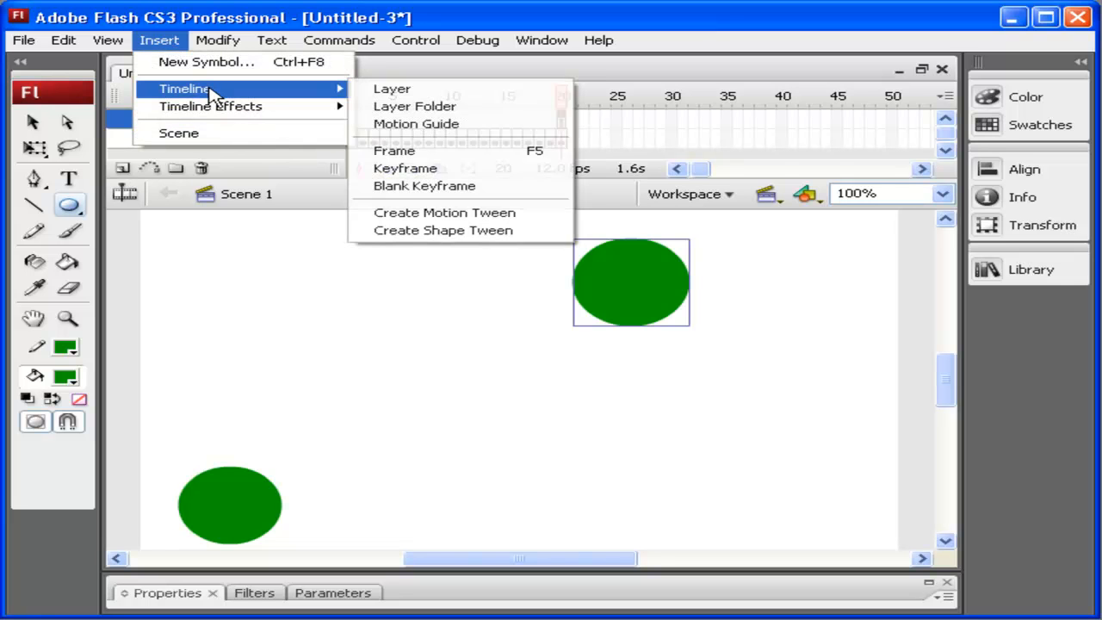
click(467, 171)
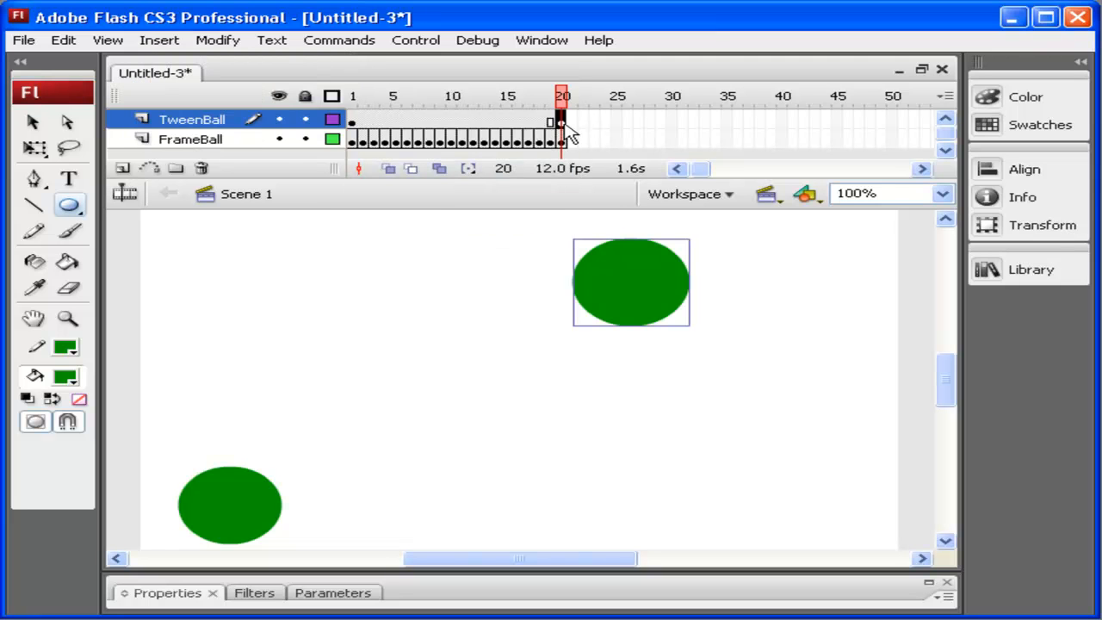
- In TweenBall's frame 20 keyframe, move the right ball down the stage until it is level with the FrameBall ball
drag(561, 96, 349, 97)
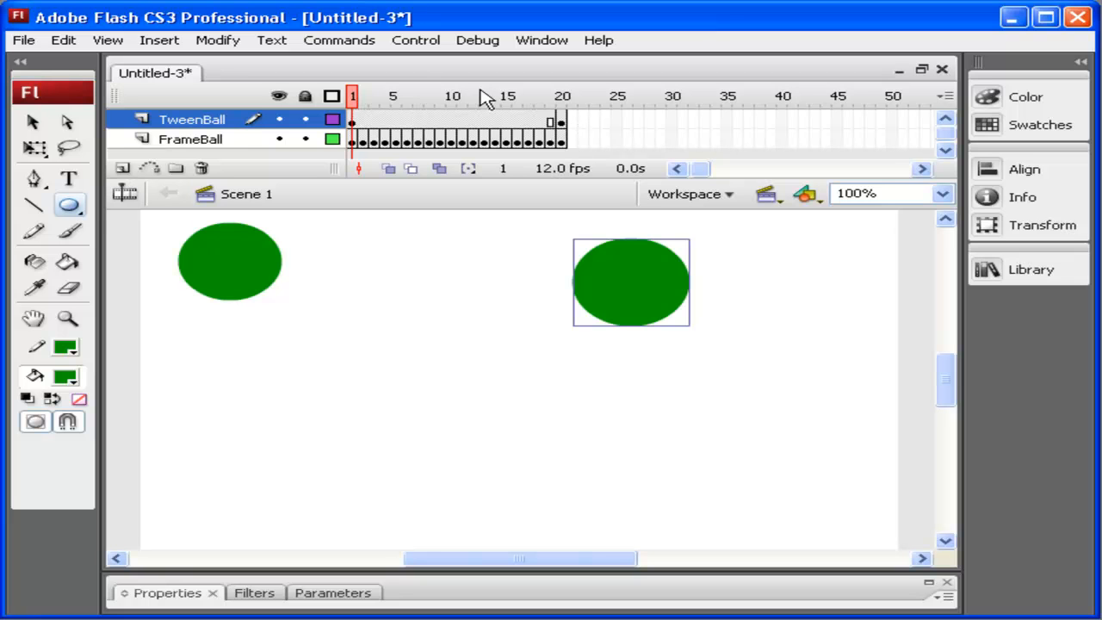
mouse_move(352, 96)
mouse_down()
mouse_move(560, 99)
mouse_move(352, 96)
mouse_up()
click(562, 120)
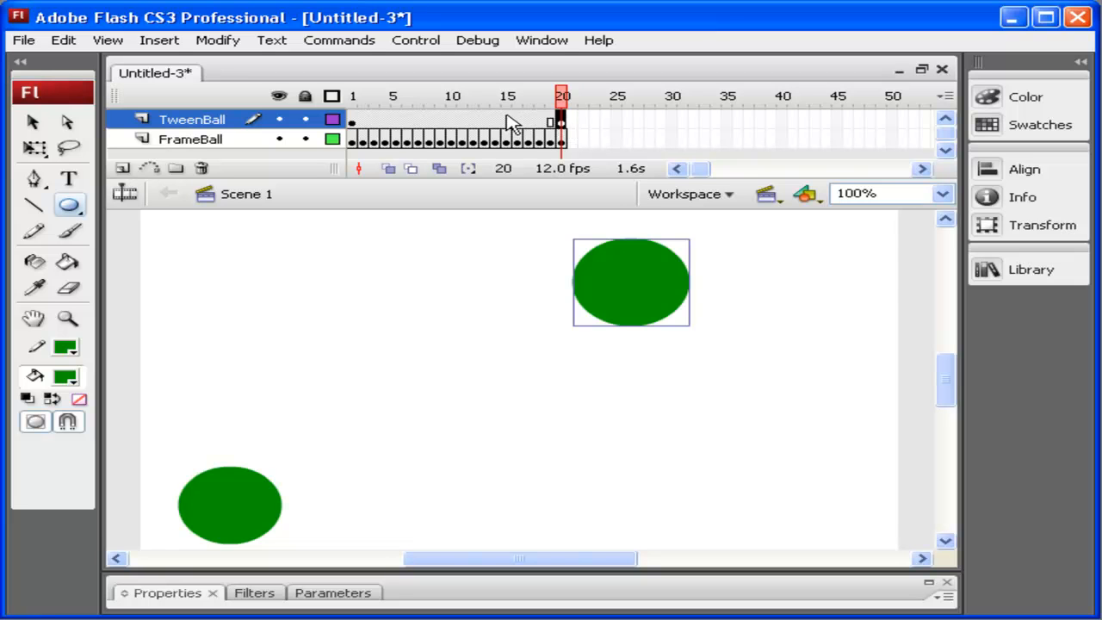
mouse_move(559, 108)
mouse_down()
mouse_move(360, 115)
mouse_move(370, 116)
mouse_move(564, 104)
mouse_move(356, 96)
mouse_move(526, 106)
mouse_move(566, 93)
mouse_up()
click(561, 121)
click(33, 121)
drag(588, 274, 603, 490)
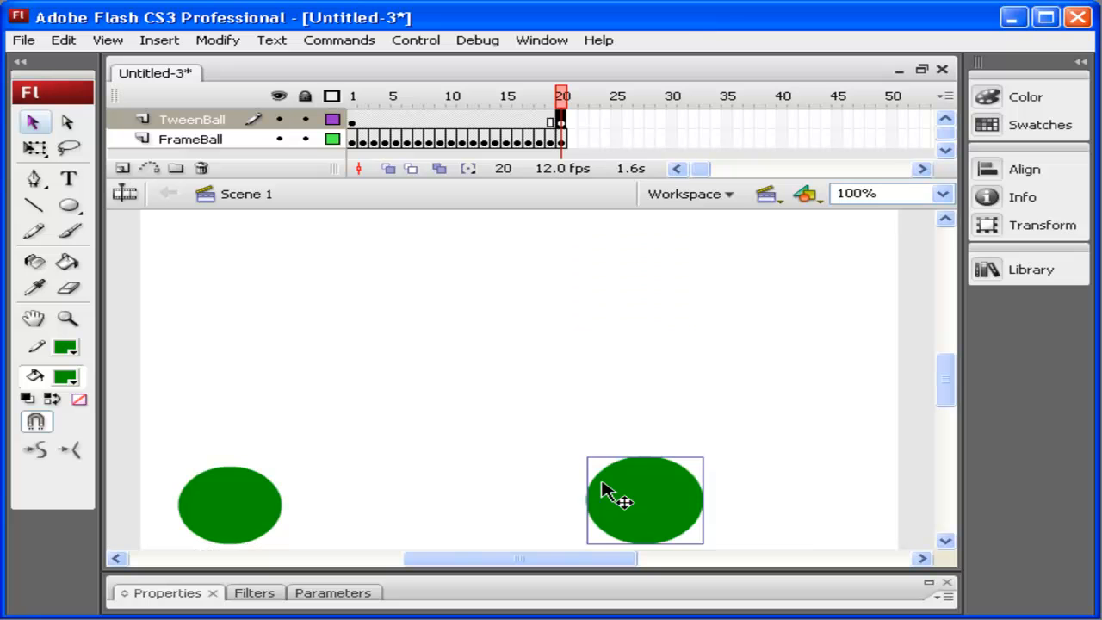
- Create a motion tween on the TweenBall layer between the keyframes at frames 1 and 20
drag(561, 96, 561, 71)
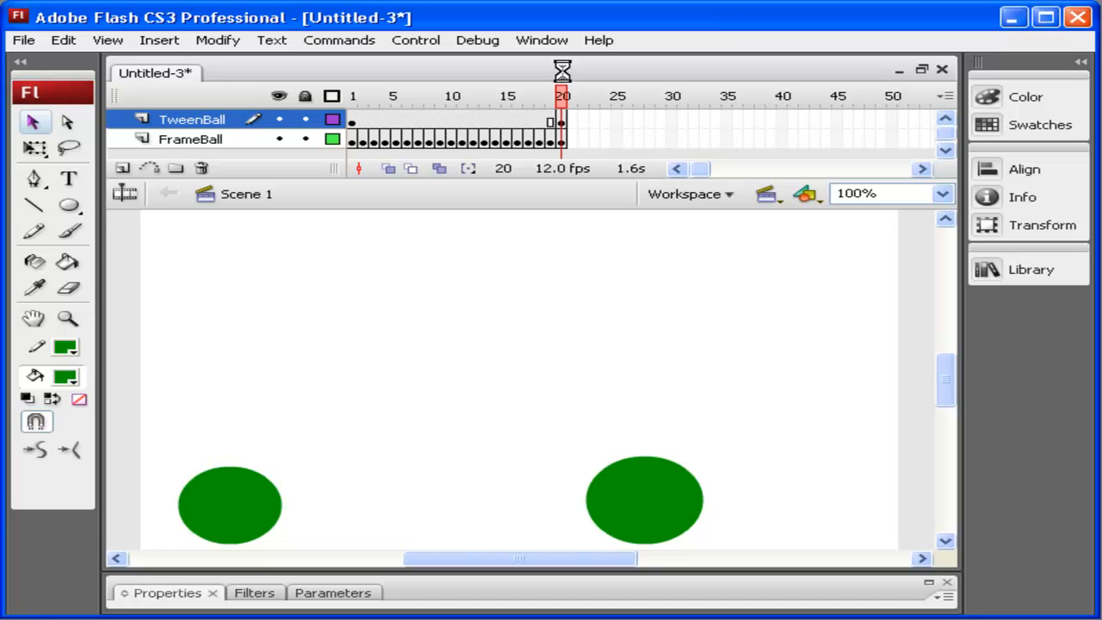
right_click(474, 121)
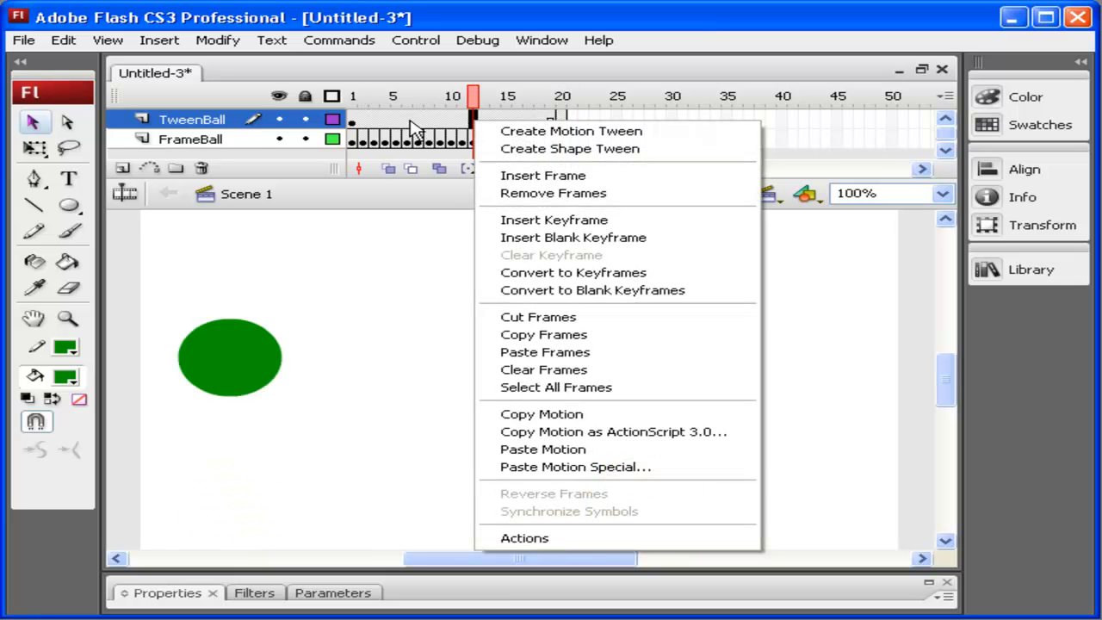
click(531, 134)
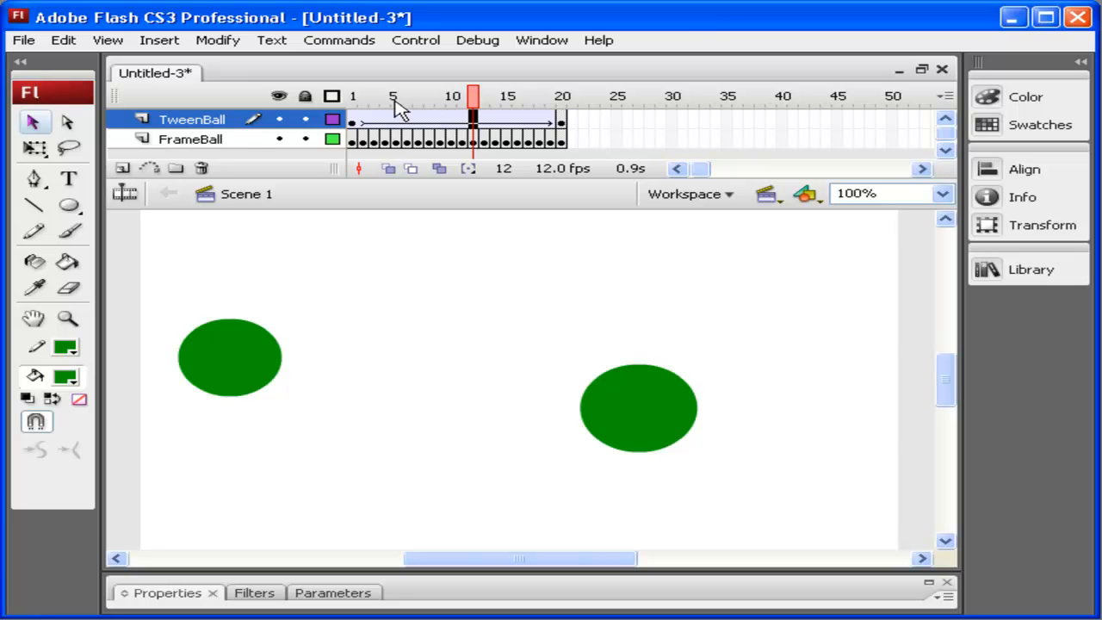
- Compare the tween's first and last frames, and play the animation from frame 1
click(352, 100)
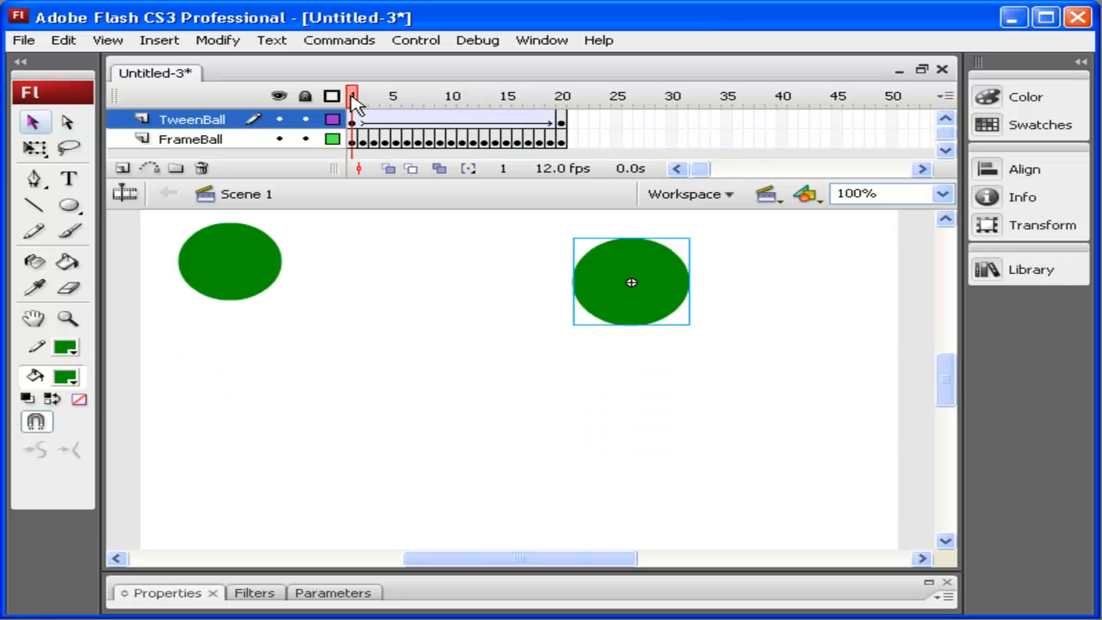
click(562, 97)
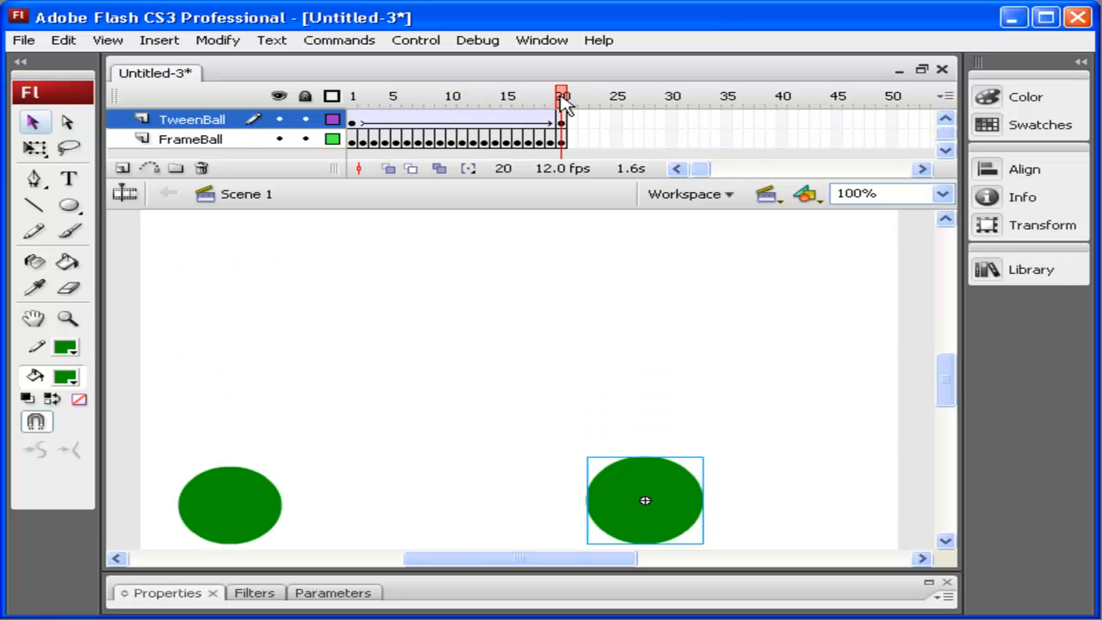
click(353, 99)
mouse_move(353, 101)
mouse_down()
mouse_move(563, 107)
mouse_move(404, 111)
mouse_move(353, 97)
mouse_up()
key(Return)
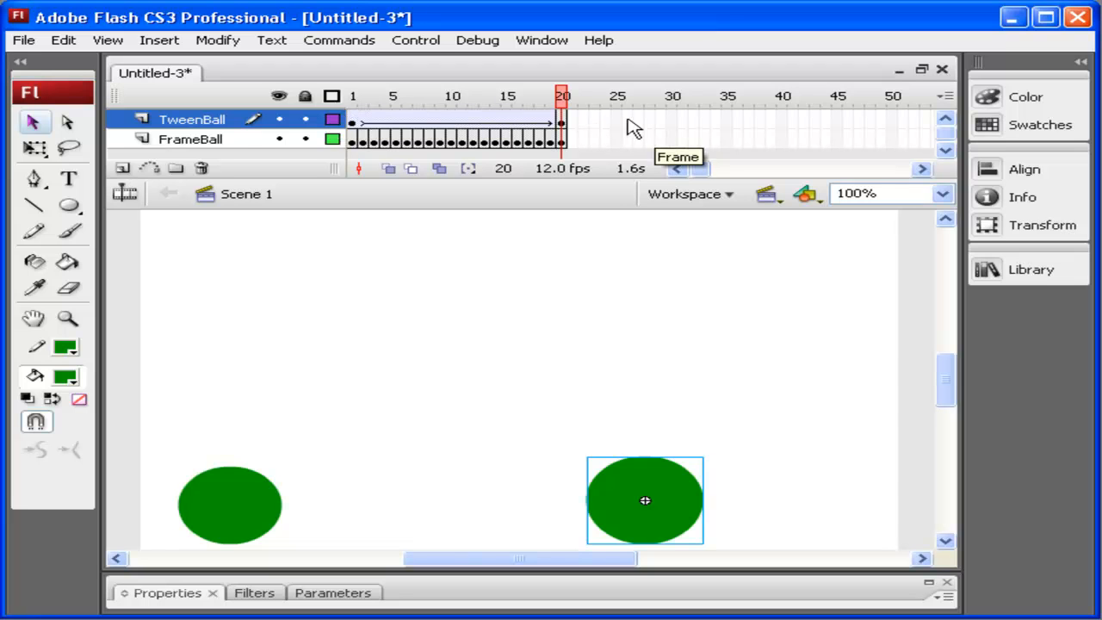
- At frame 10 of the TweenBall tween, move the ball horizontally to the stage's right edge
drag(564, 101, 459, 101)
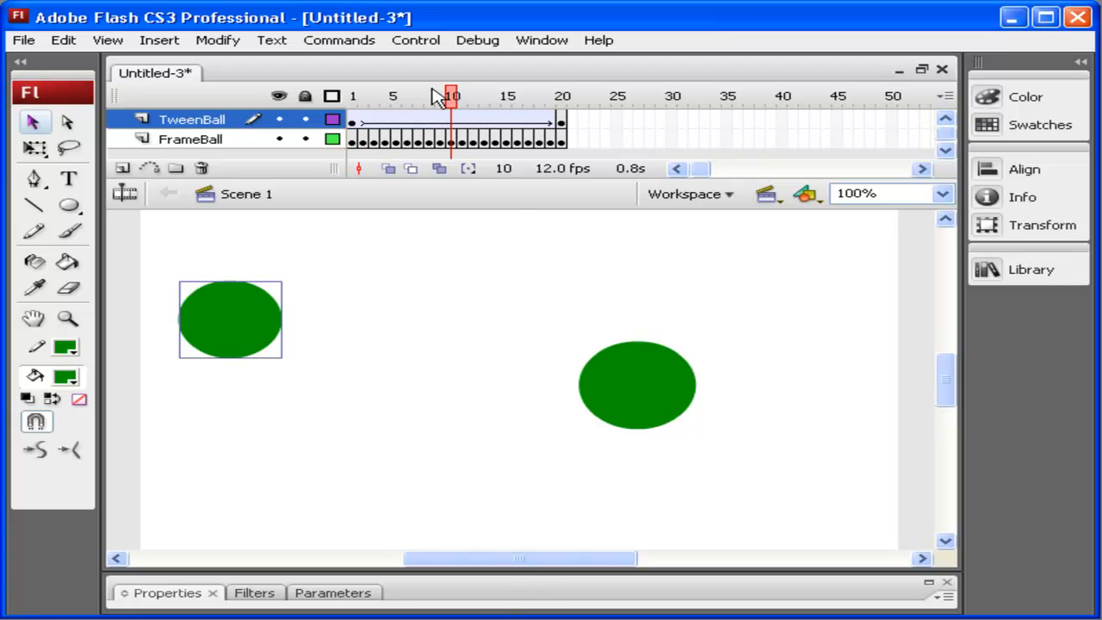
click(453, 123)
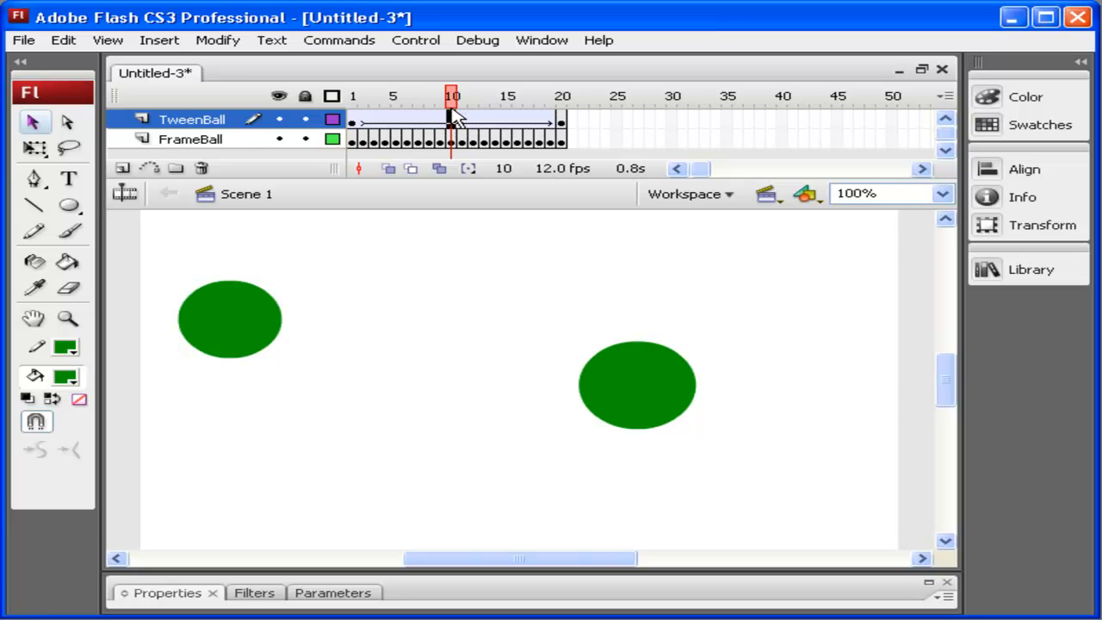
drag(631, 411, 843, 418)
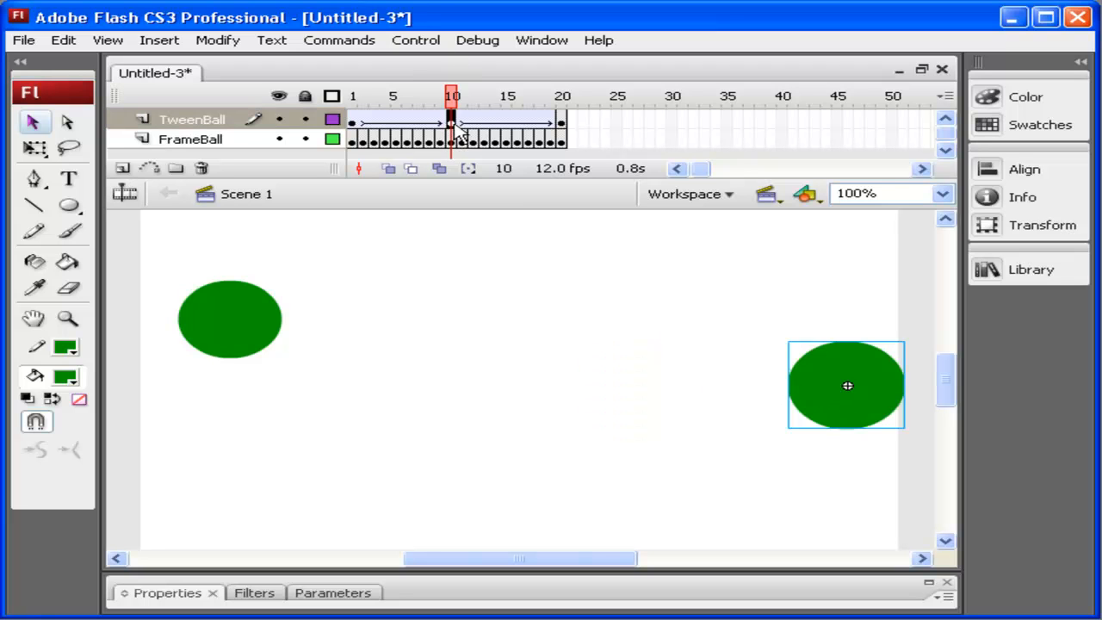
- Play the animation from frame 1 to check the sideways motion, and return the playhead to frame 1
drag(451, 90, 314, 91)
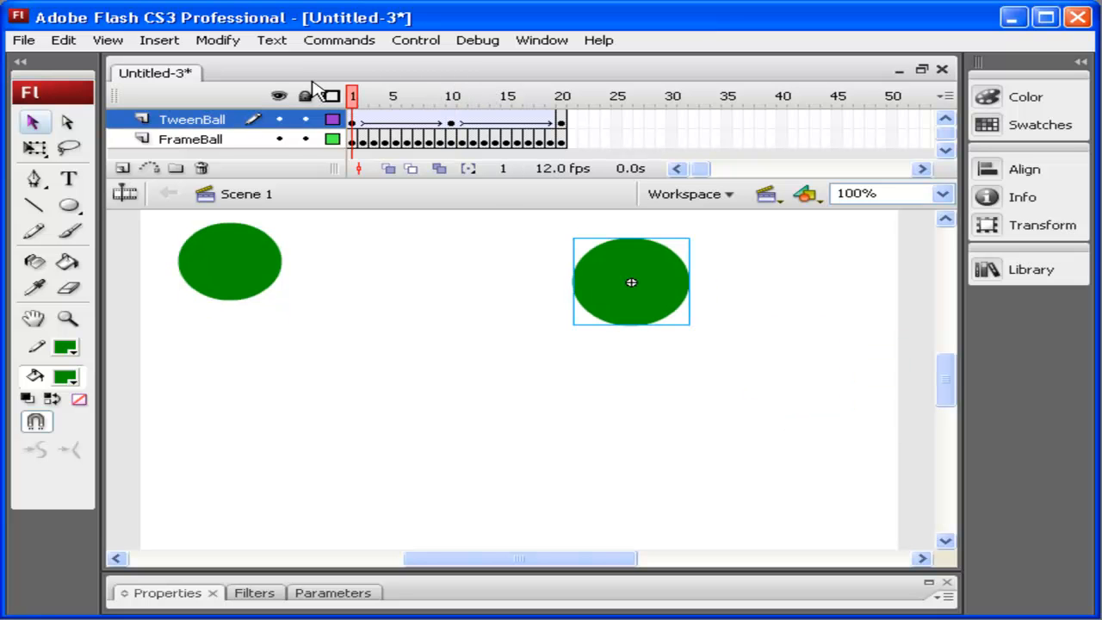
key(Return)
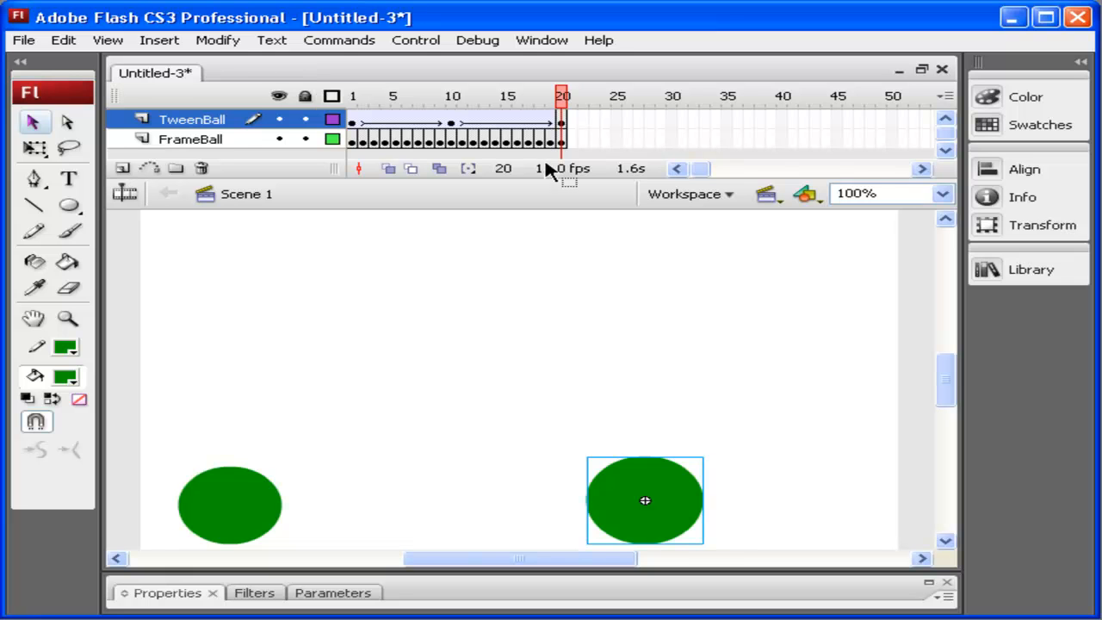
mouse_move(563, 97)
mouse_down()
mouse_move(454, 98)
mouse_move(312, 77)
mouse_up()
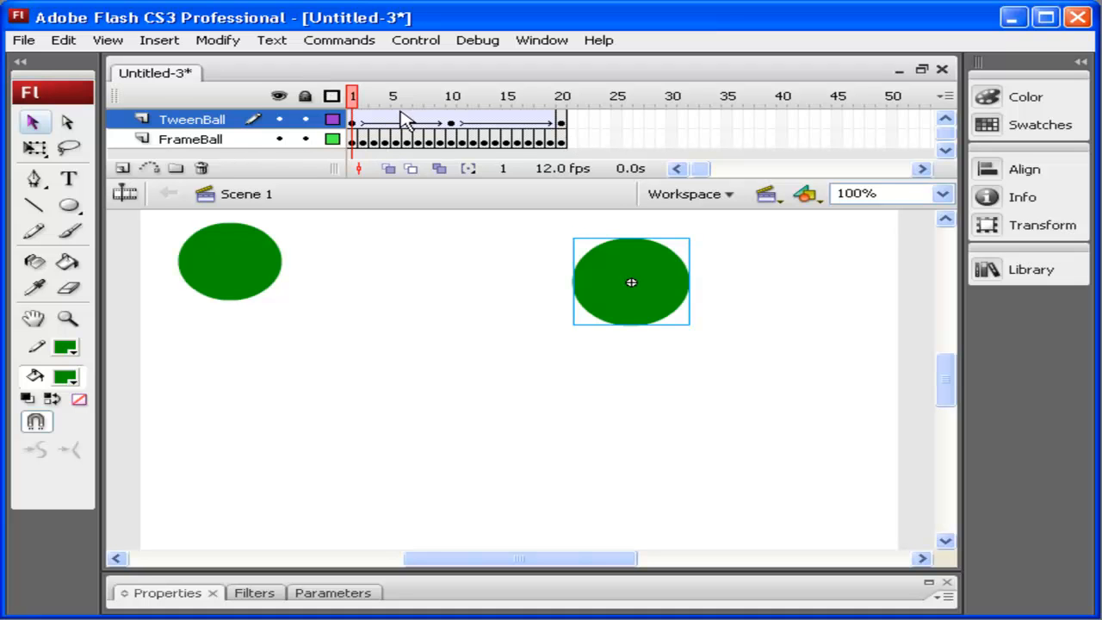
drag(354, 93, 284, 96)
- At frame 14 of the TweenBall tween, move the ball down and left, below the FrameBall ball's level
click(412, 95)
click(495, 95)
drag(759, 425, 548, 536)
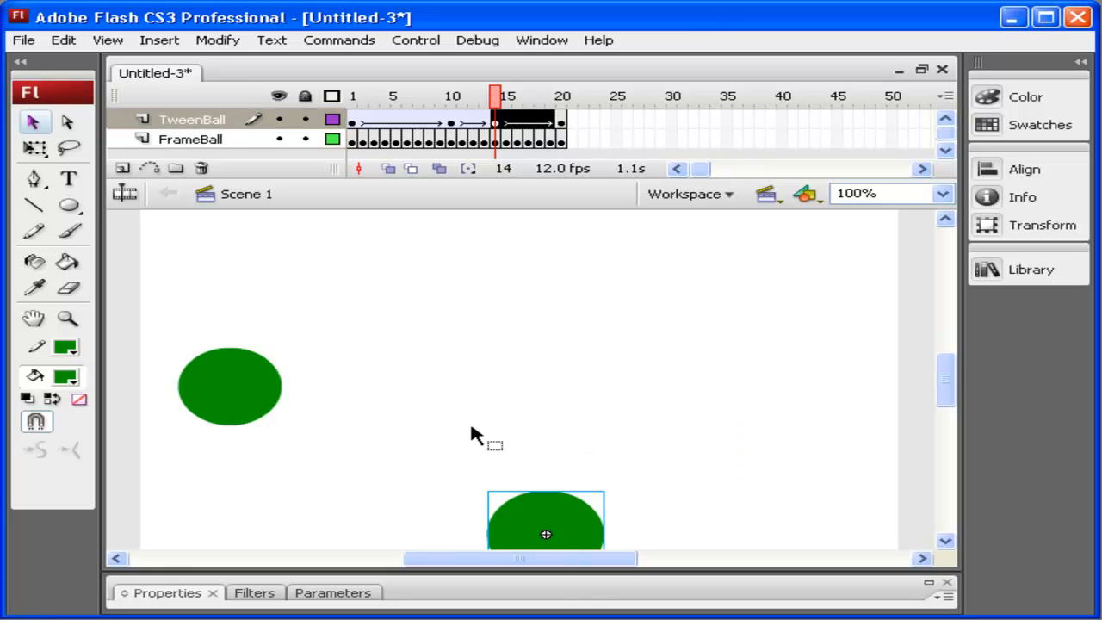
- At frame 17, move the TweenBall ball to the stage's left edge above the FrameBall ball, and play the animation from frame 1
drag(506, 97, 528, 98)
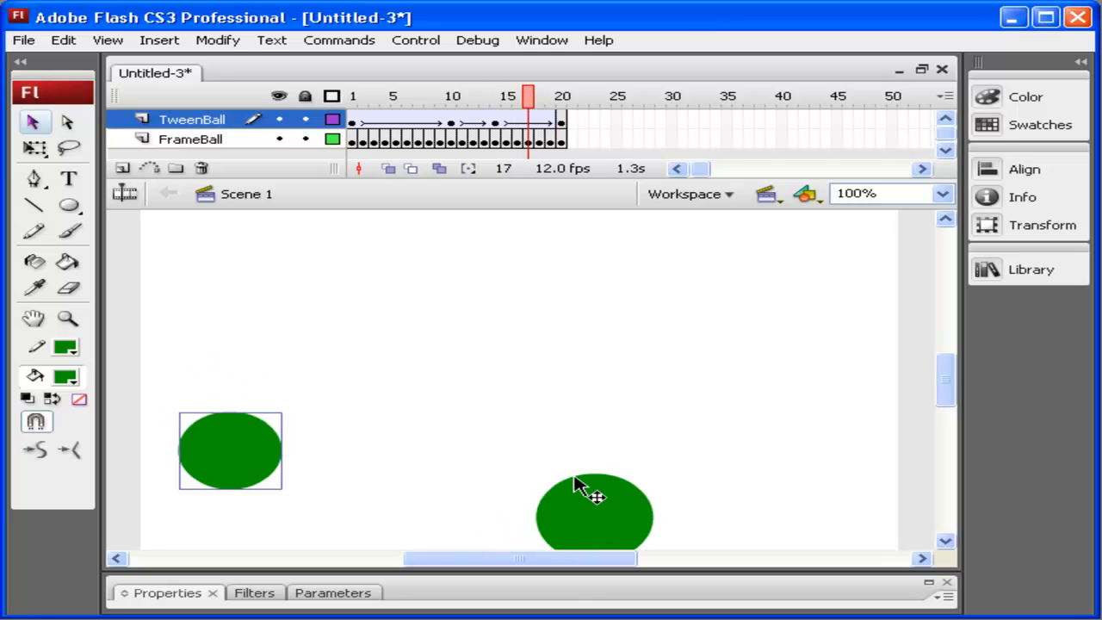
drag(582, 504, 186, 363)
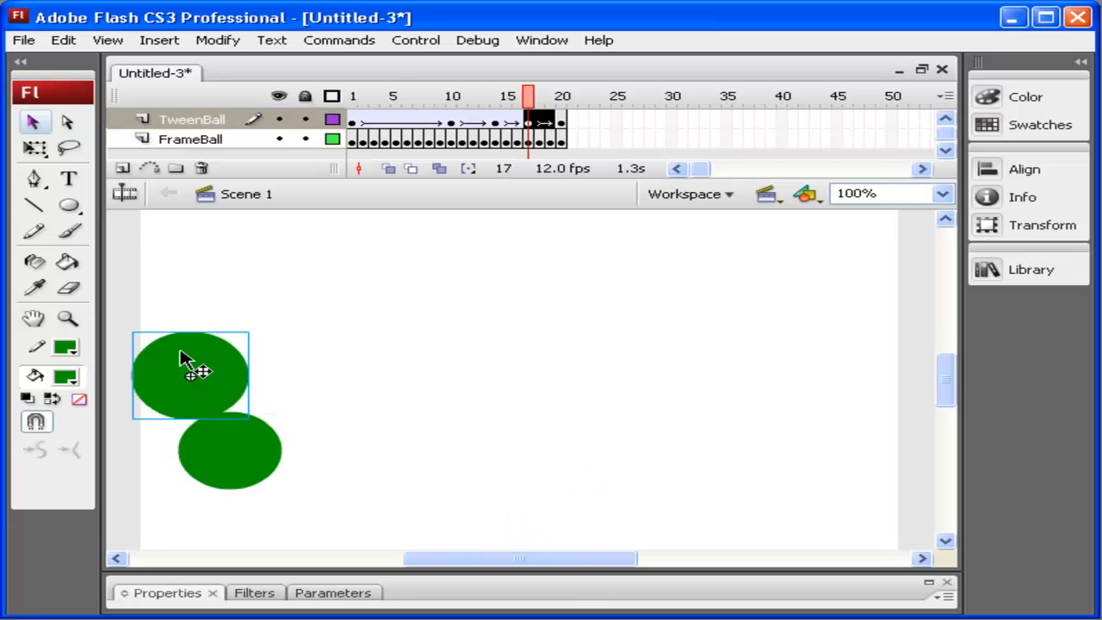
drag(526, 97, 241, 84)
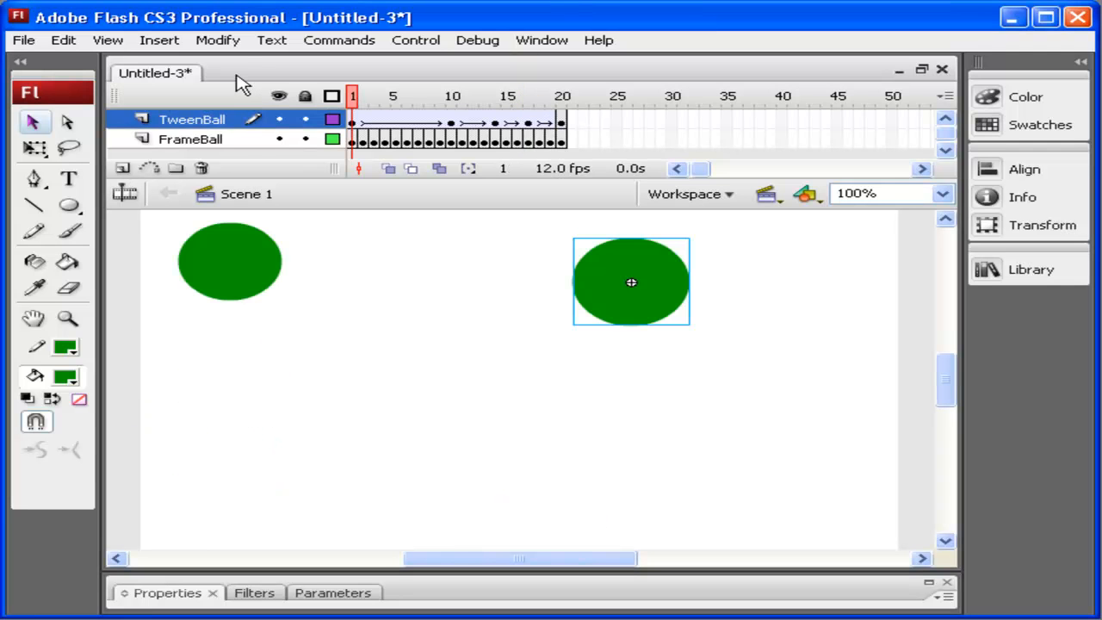
key(Return)
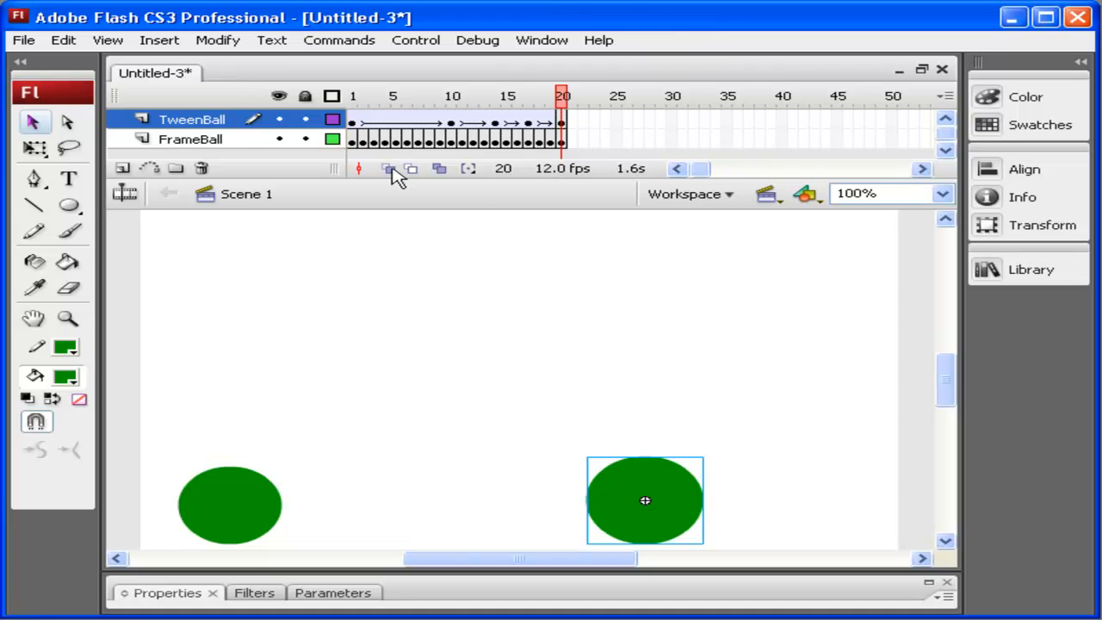
- Insert frames from frame 18 onward across both layers until the animation extends to frame 31
click(542, 91)
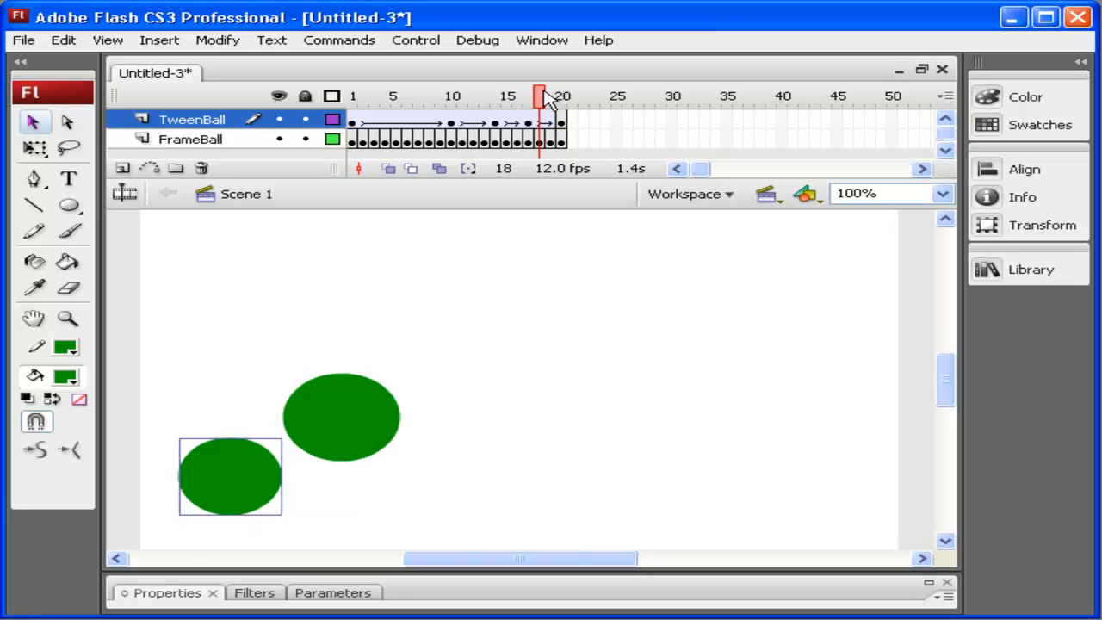
click(142, 40)
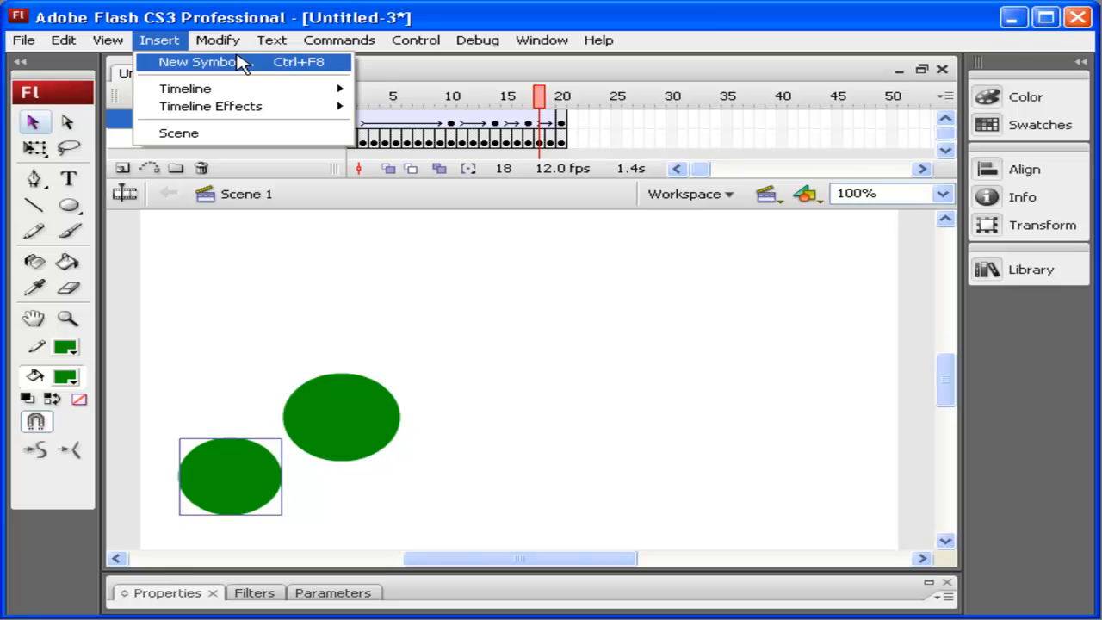
click(193, 58)
mouse_move(191, 91)
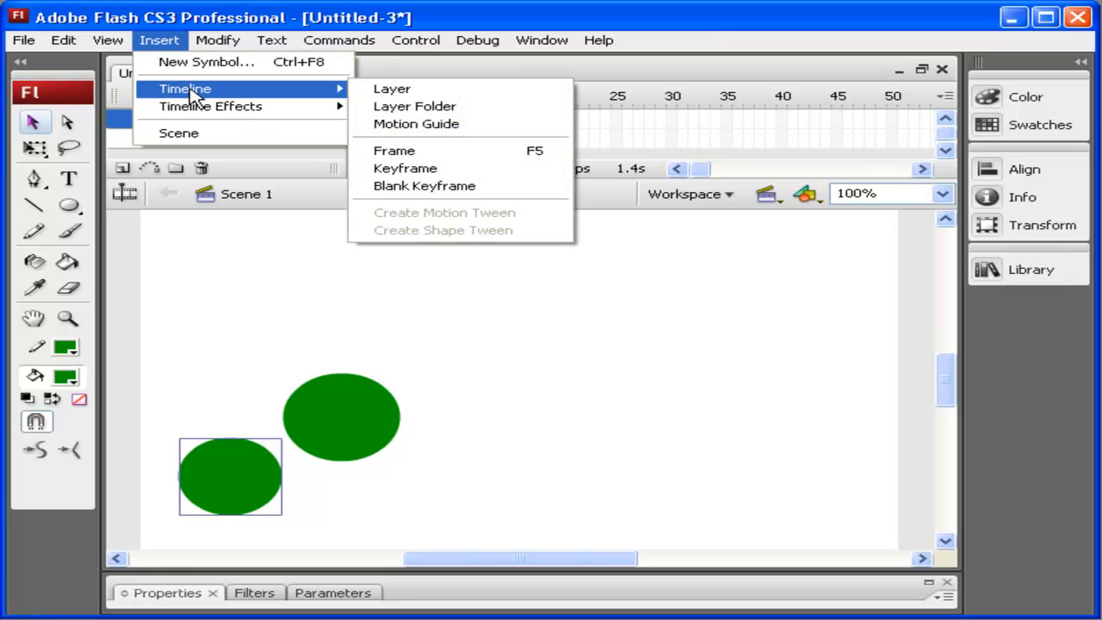
click(498, 158)
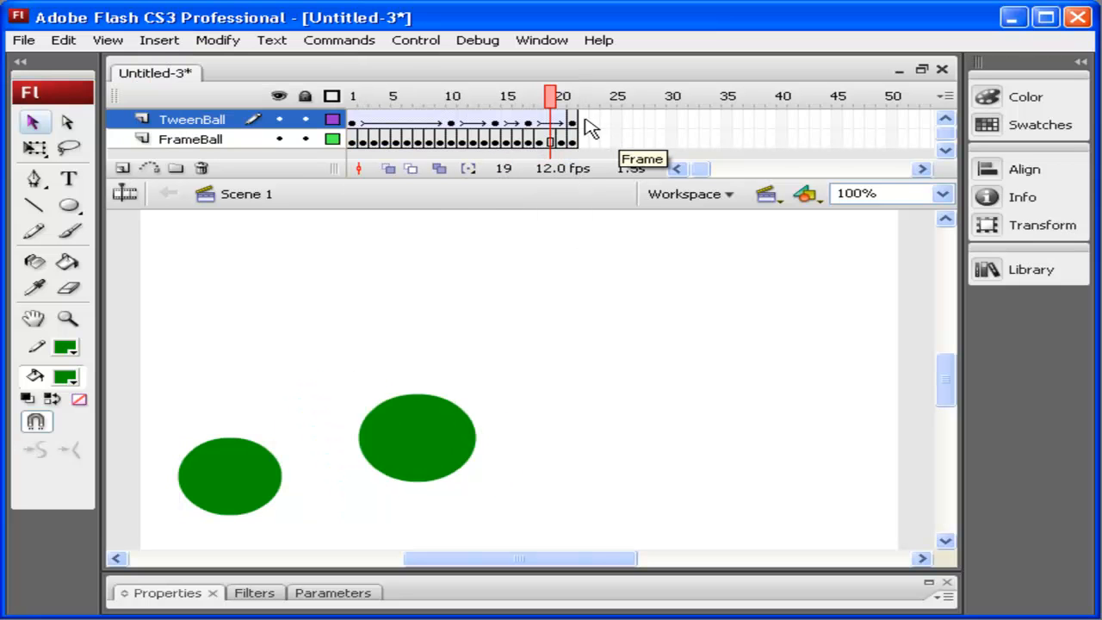
key(F5)
key(F5)
key(F5)
key(F5)
key(F5)
key(F5)
key(F5)
key(F5)
key(F5)
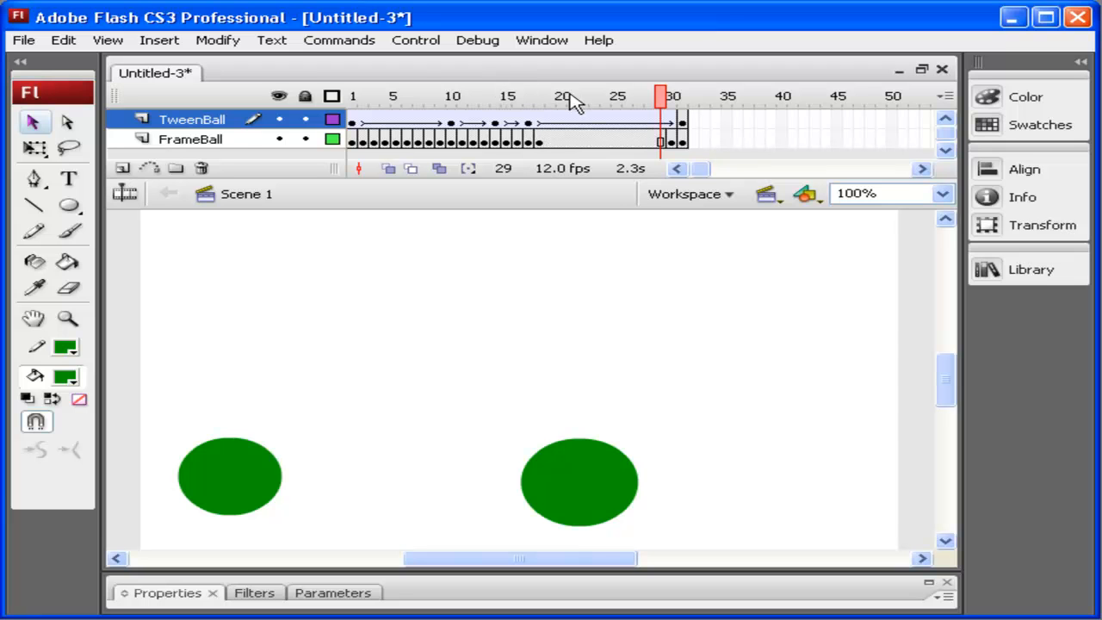
- Return the playhead to frame 1 and play the lengthened animation
click(361, 98)
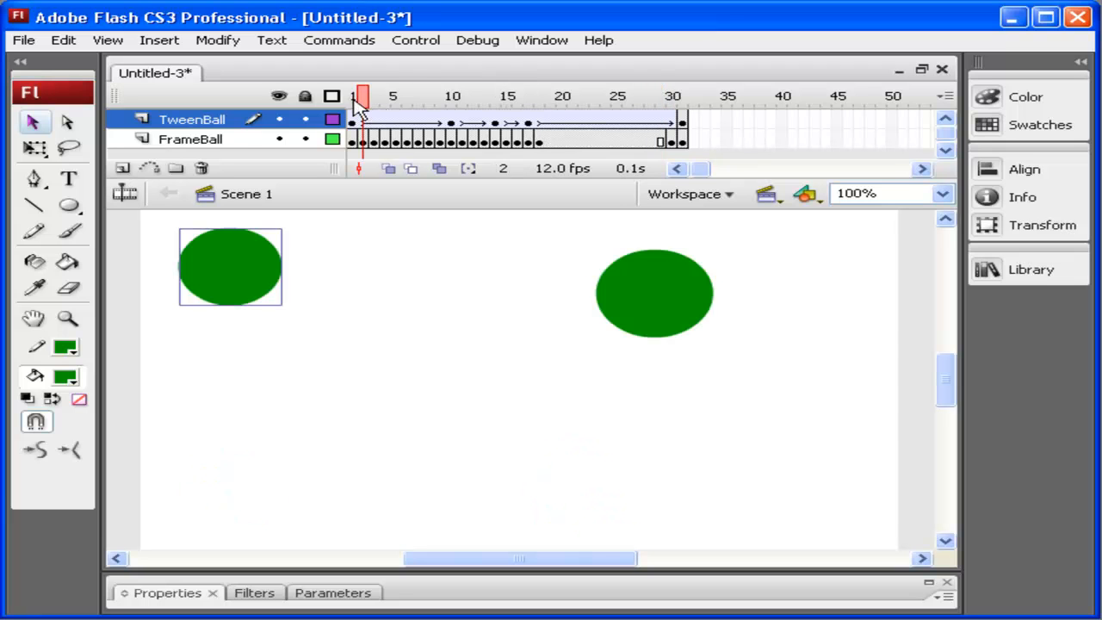
click(354, 102)
key(Return)
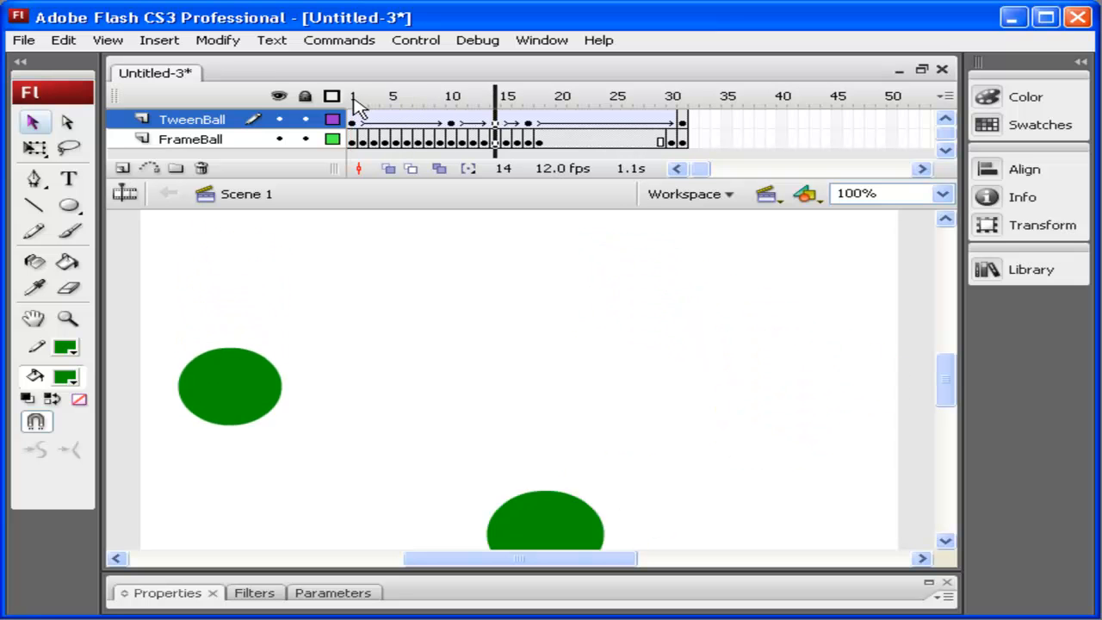